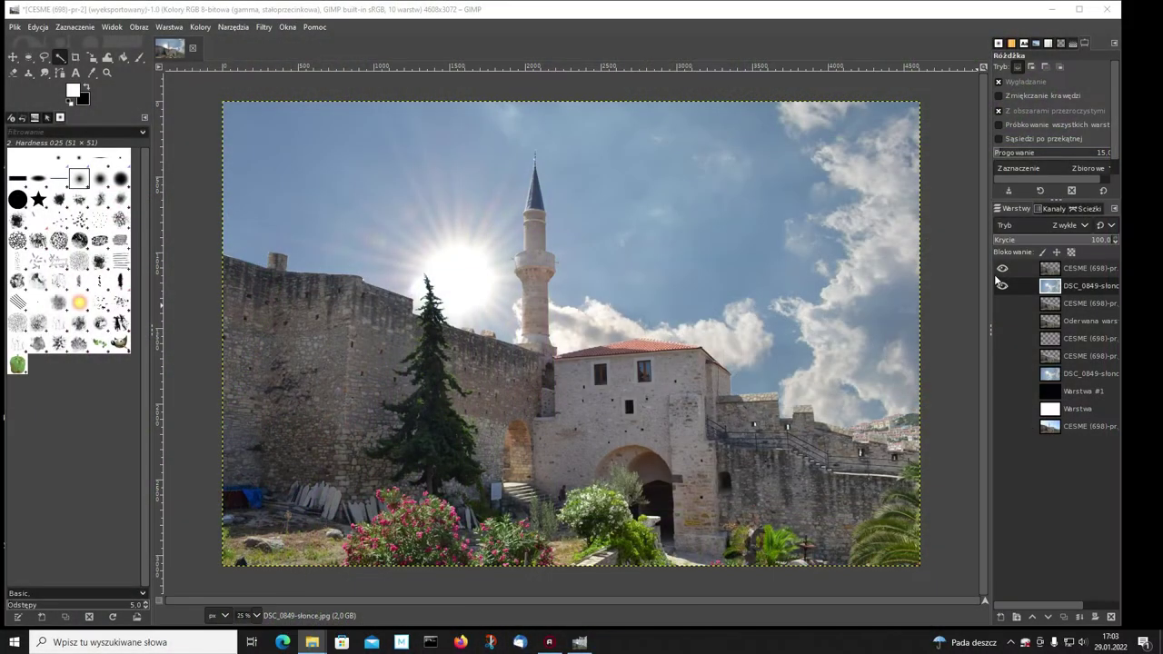
# Hide the sunny DSC_0849-slonce sky and add the DSC_0784.JPG cloudy sky as a layer
pyautogui.click(1003, 287)
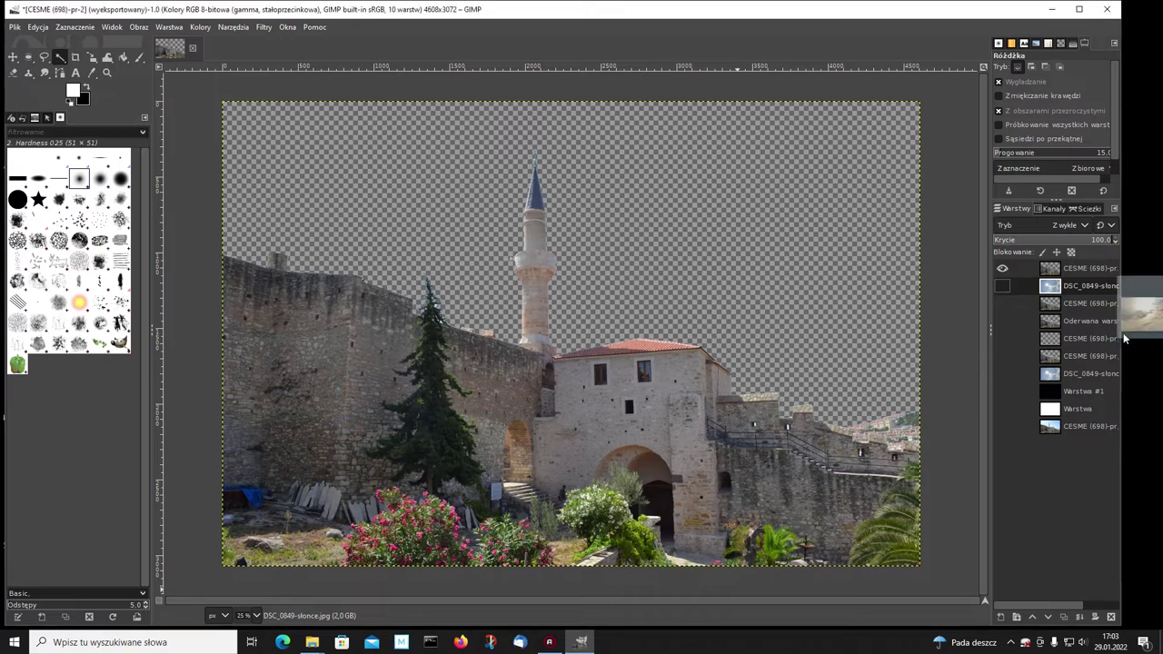
pyautogui.moveTo(700, 256); pyautogui.dragTo(700, 257)
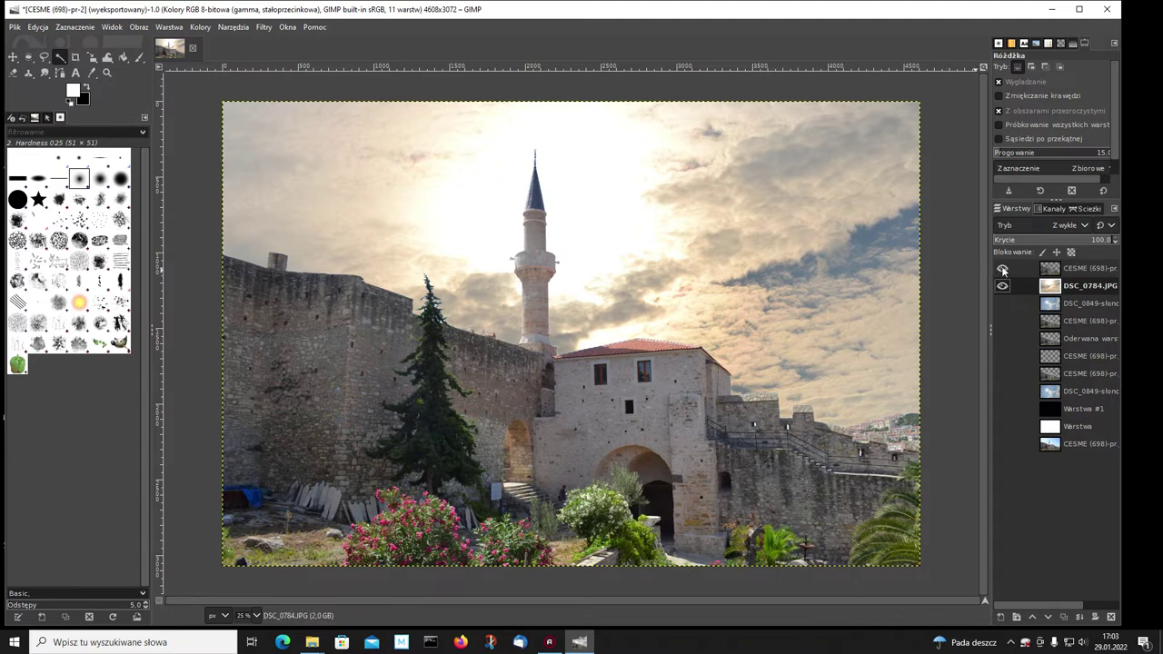
# Preview the new sky without the castle, then hide DSC_0784.JPG and the CESME castle layer
pyautogui.click(1002, 269)
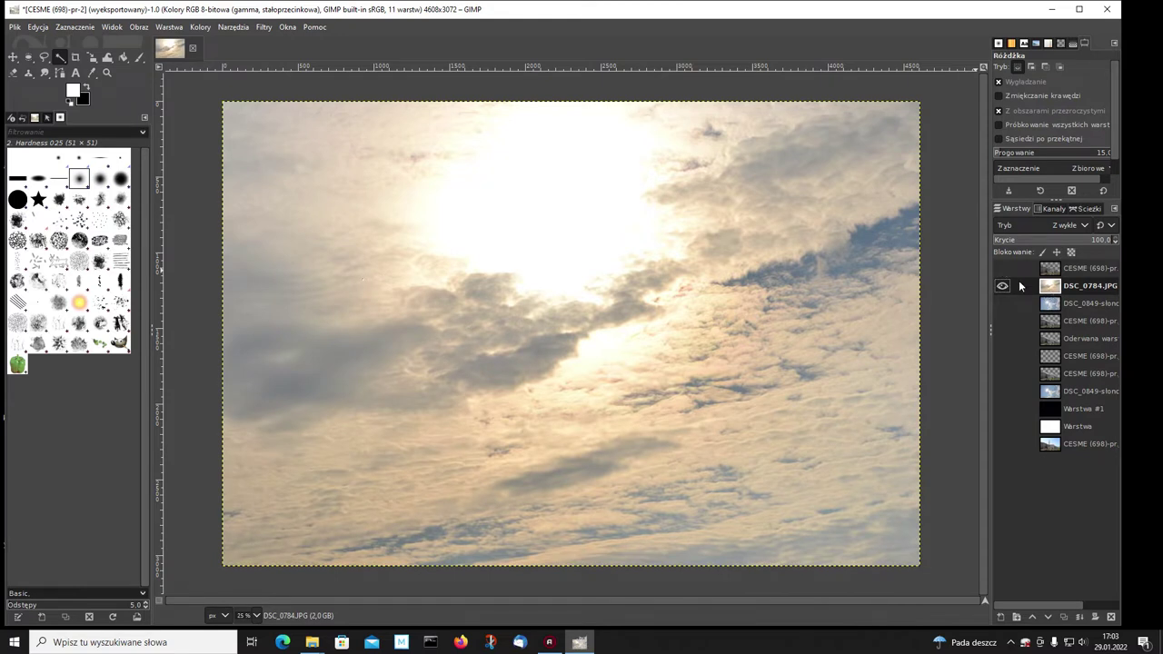
pyautogui.click(1002, 269)
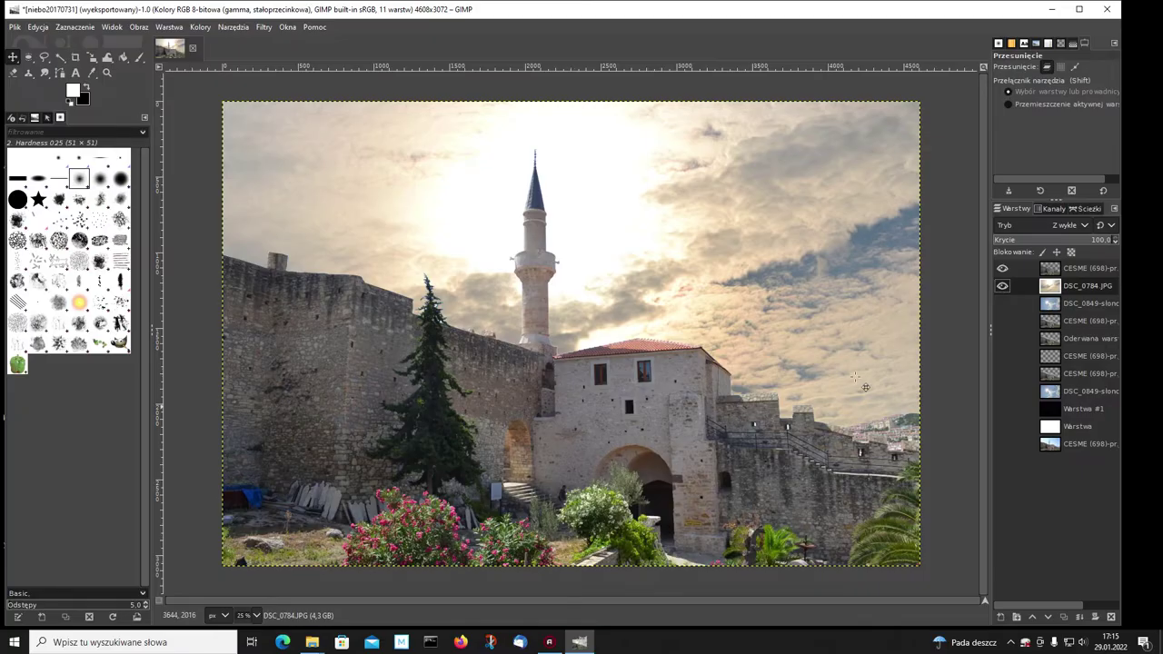
pyautogui.click(1002, 287)
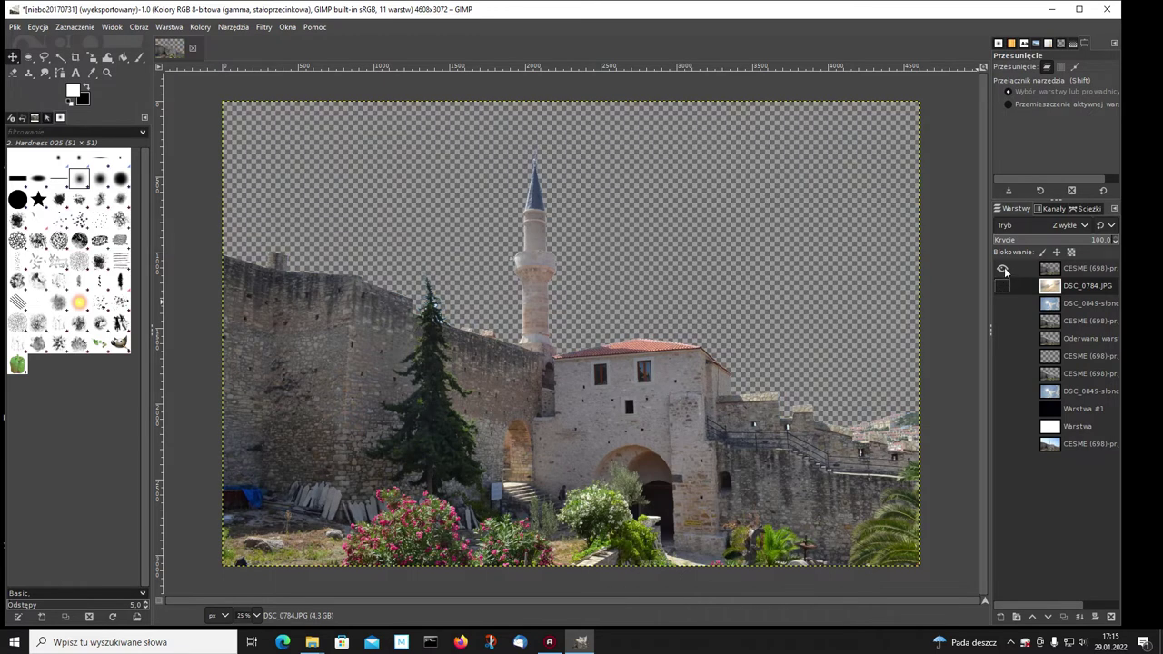
pyautogui.click(1003, 268)
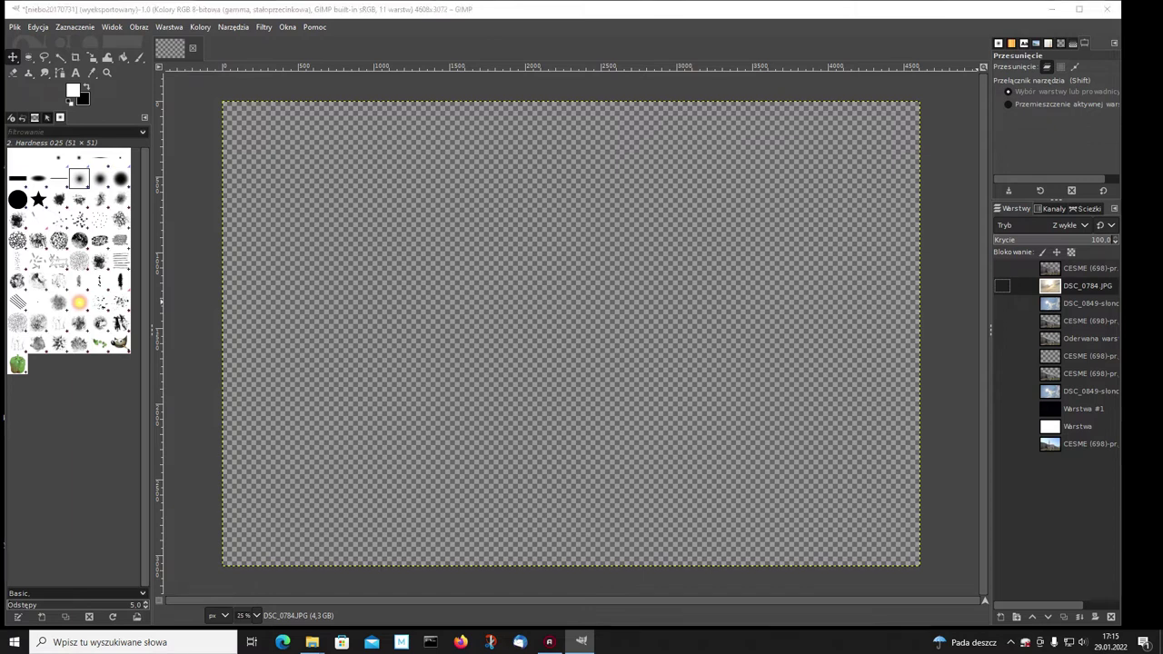
# Add chmury.jpg, DSC_0222.JPG, DSC_0123.JPG, DSC_0187.JPG and another sky photo as new layers
pyautogui.moveTo(703, 367); pyautogui.dragTo(702, 368)
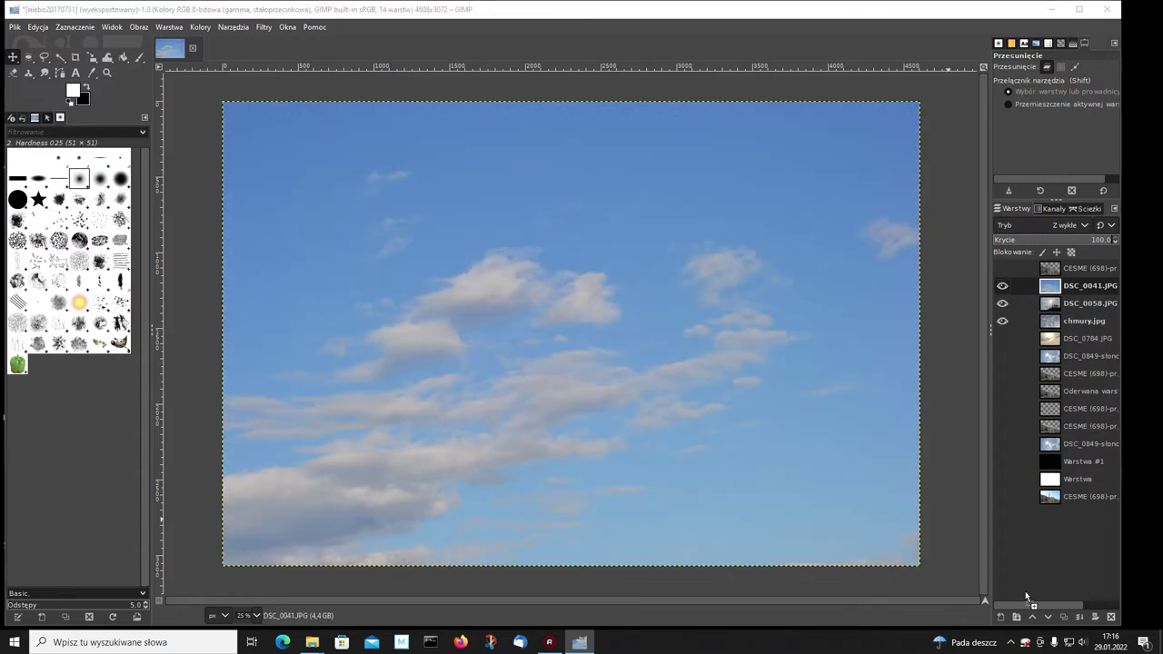
pyautogui.moveTo(654, 350); pyautogui.dragTo(646, 344)
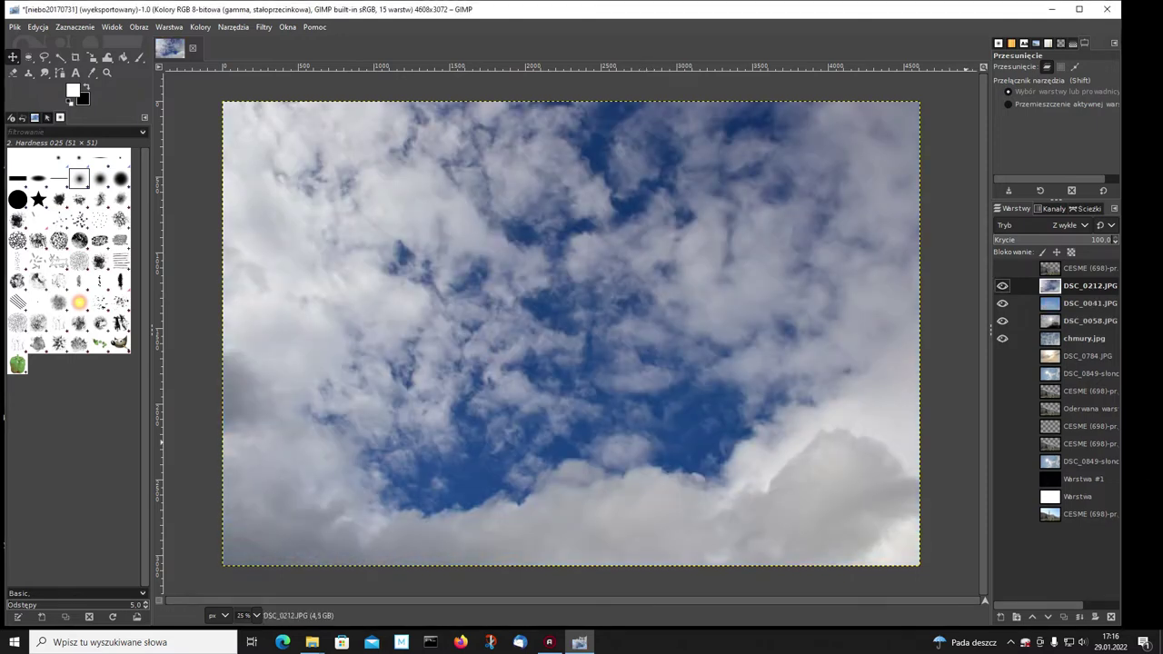
pyautogui.moveTo(655, 236); pyautogui.dragTo(655, 233)
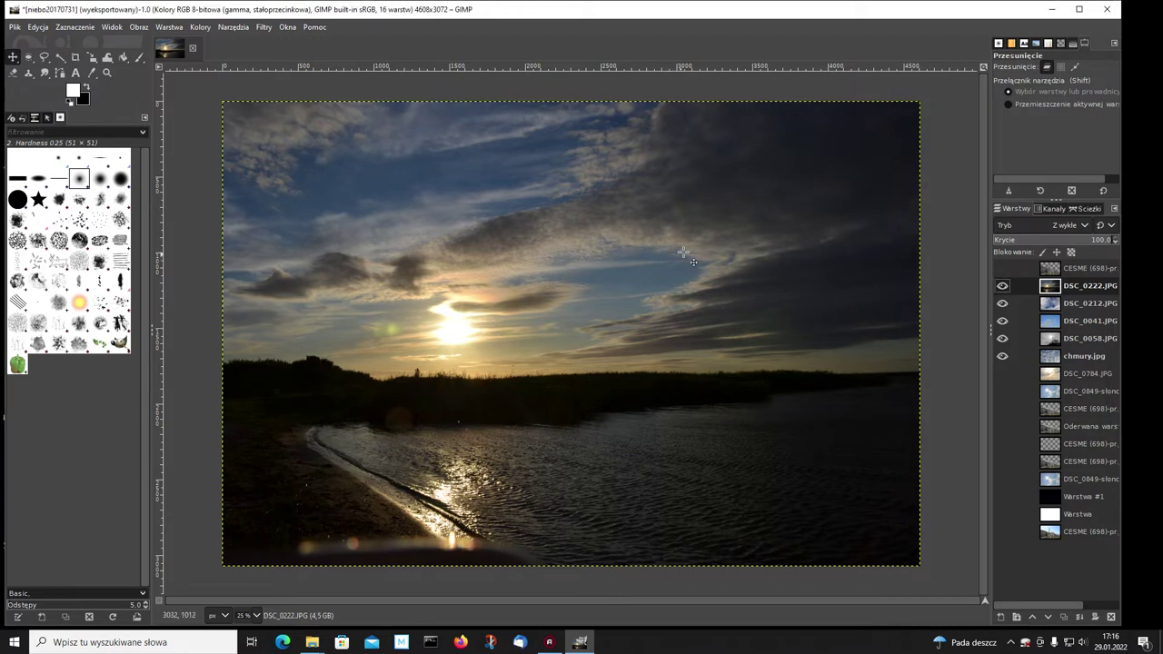
pyautogui.moveTo(683, 254); pyautogui.dragTo(685, 252)
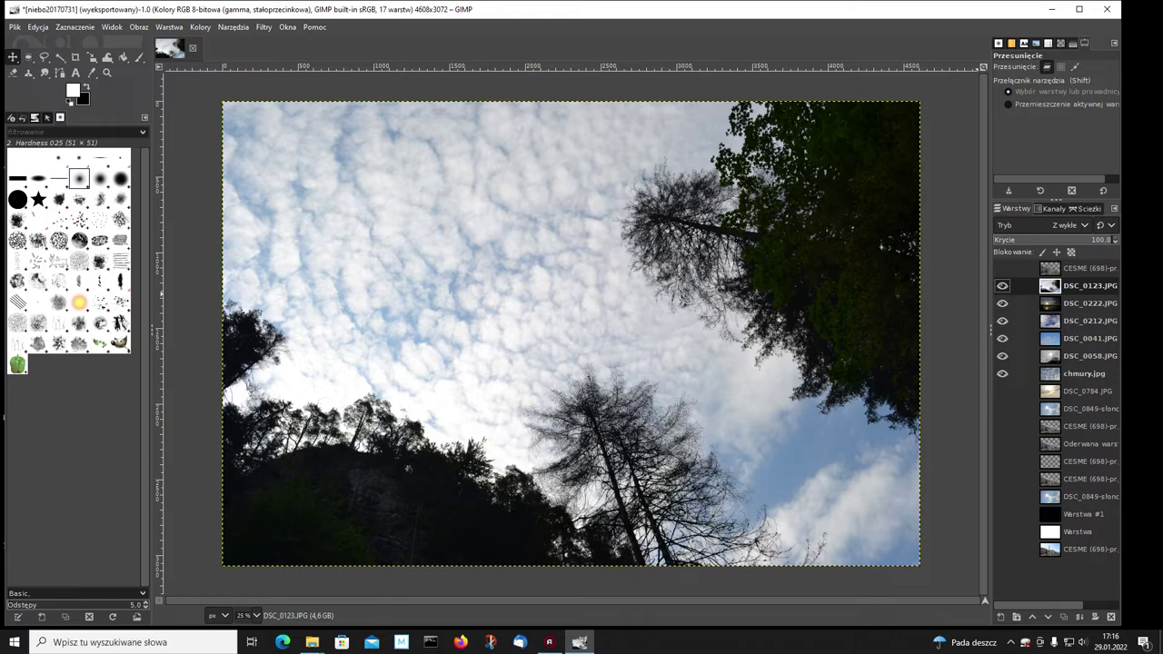
pyautogui.moveTo(579, 642); pyautogui.dragTo(652, 340)
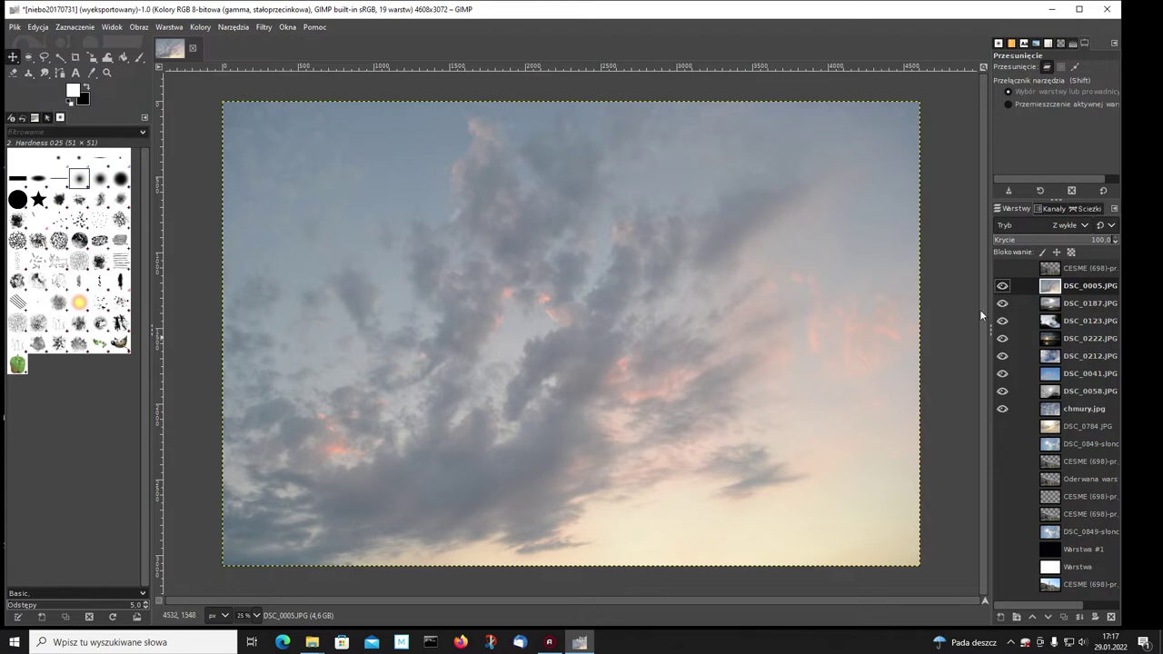
# Add alpha channels to the DSC_0005, DSC_0187, DSC_0123, DSC_0222 and DSC_0212 sky layers
pyautogui.rightClick(1055, 288)
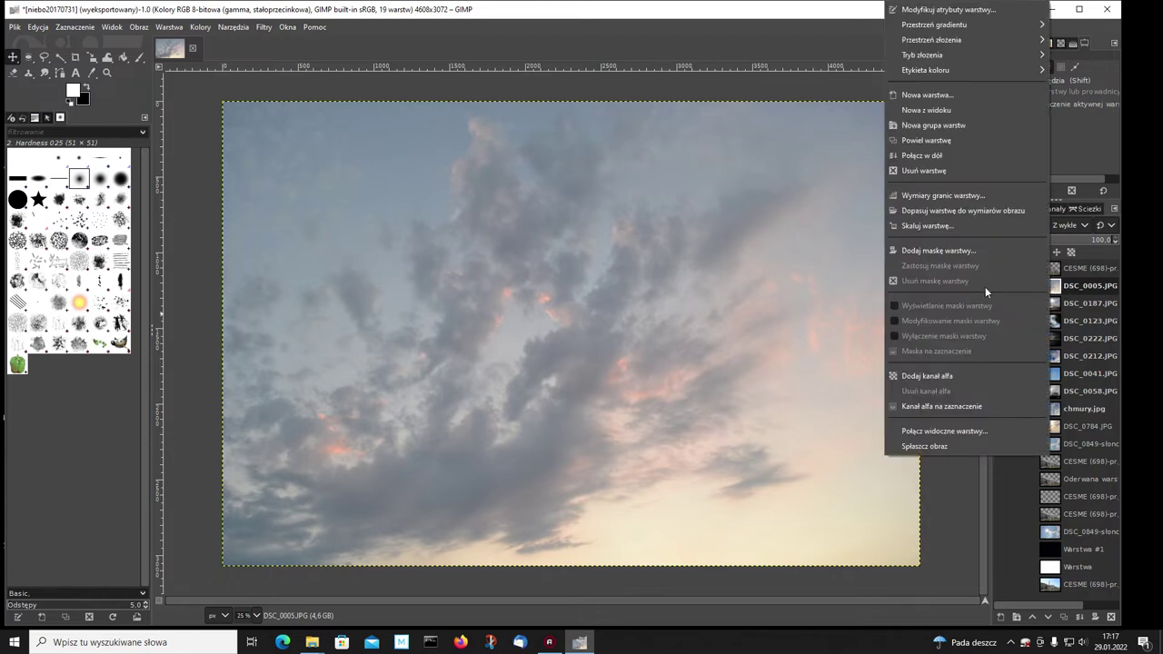
pyautogui.click(926, 375)
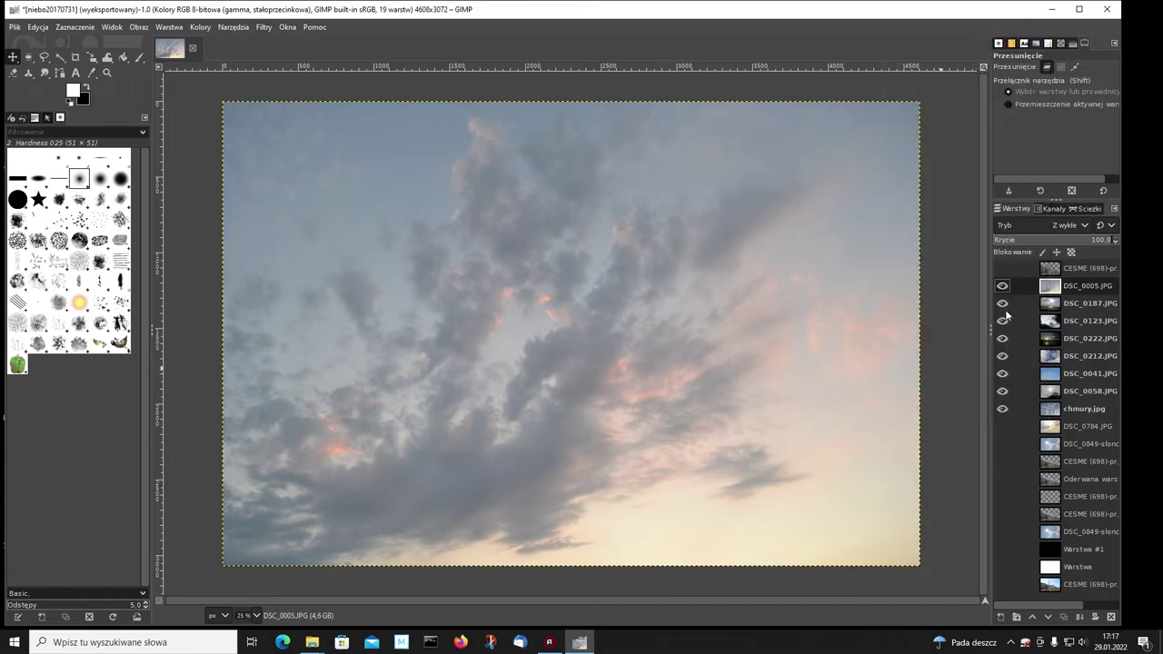
pyautogui.rightClick(1051, 307)
pyautogui.click(928, 375)
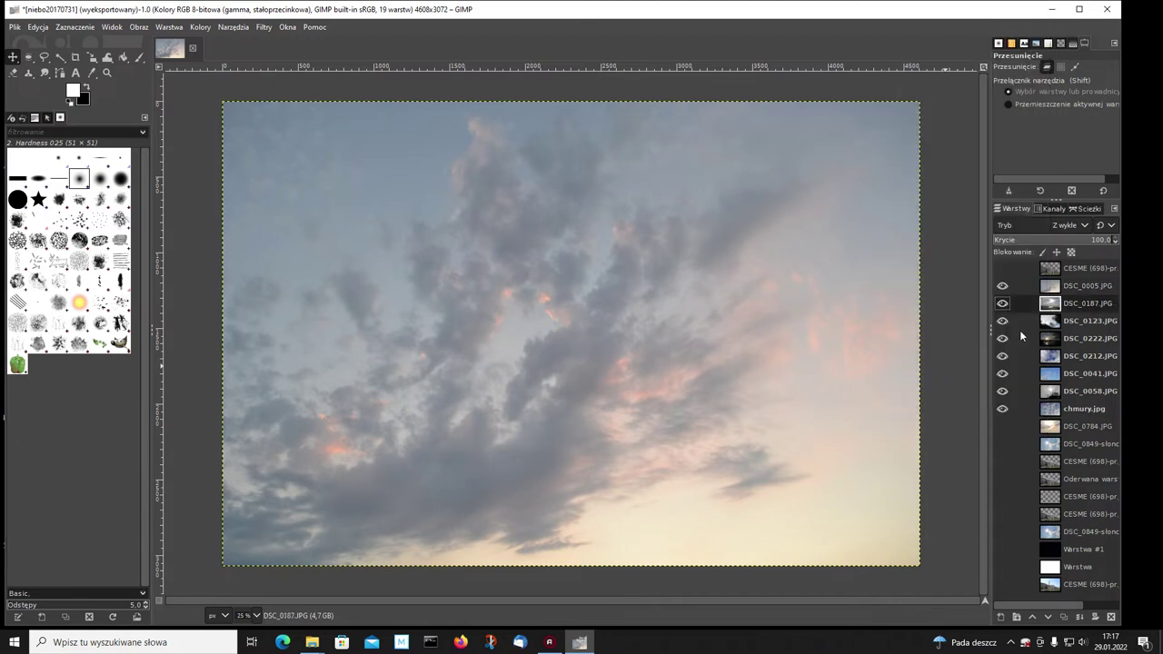
pyautogui.rightClick(1054, 324)
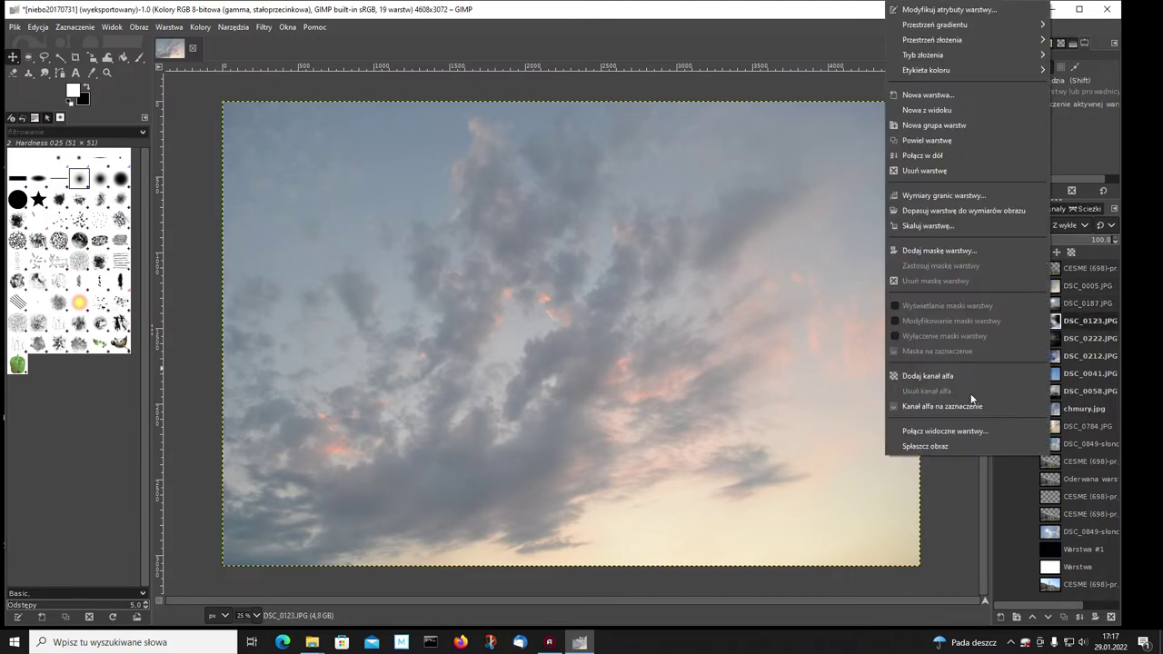
pyautogui.click(939, 376)
pyautogui.rightClick(1046, 338)
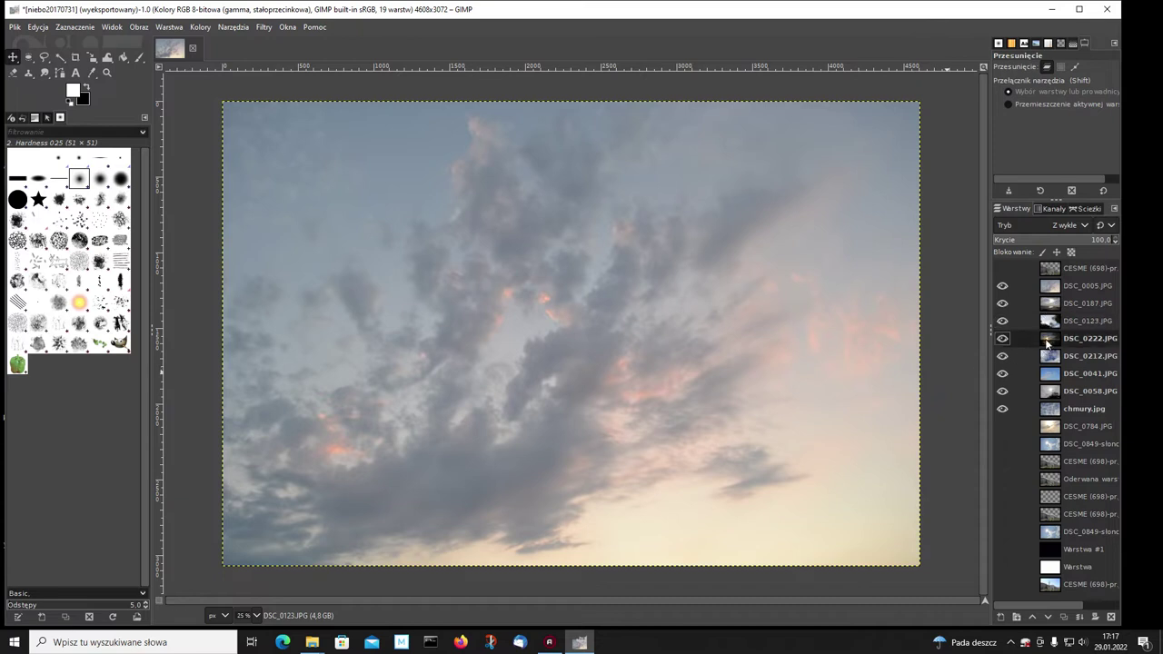
pyautogui.click(939, 375)
pyautogui.rightClick(1054, 356)
pyautogui.click(945, 375)
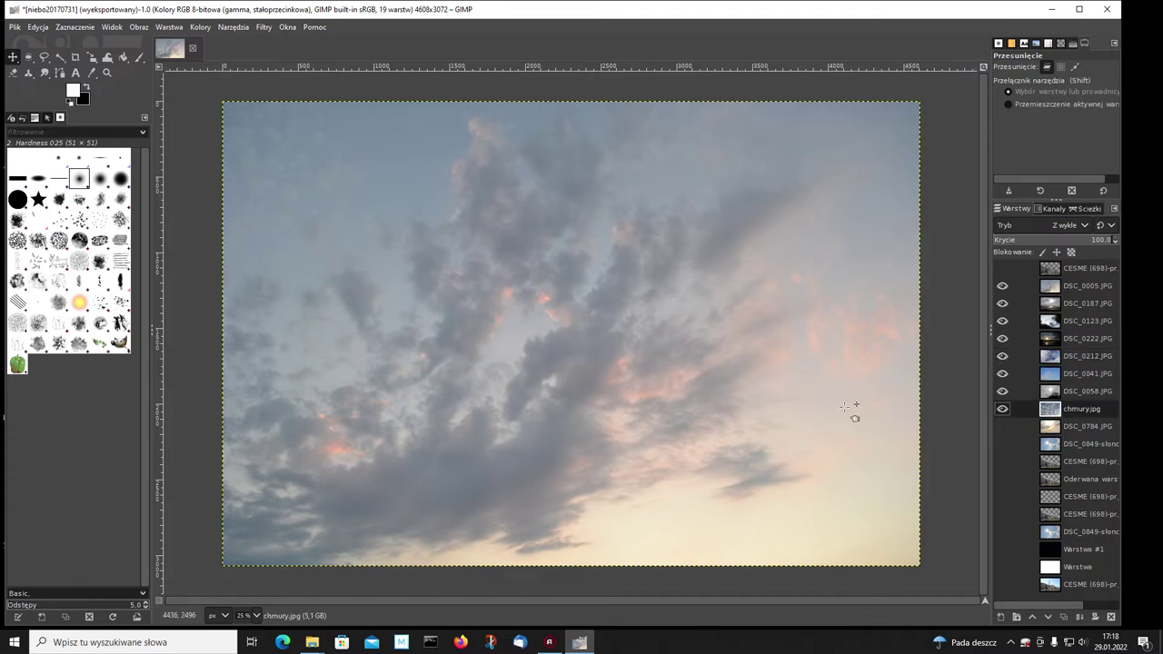
# Show the CESME castle and hide DSC_0005, DSC_0187 and DSC_0123, comparing with the castle toggled
pyautogui.click(1001, 268)
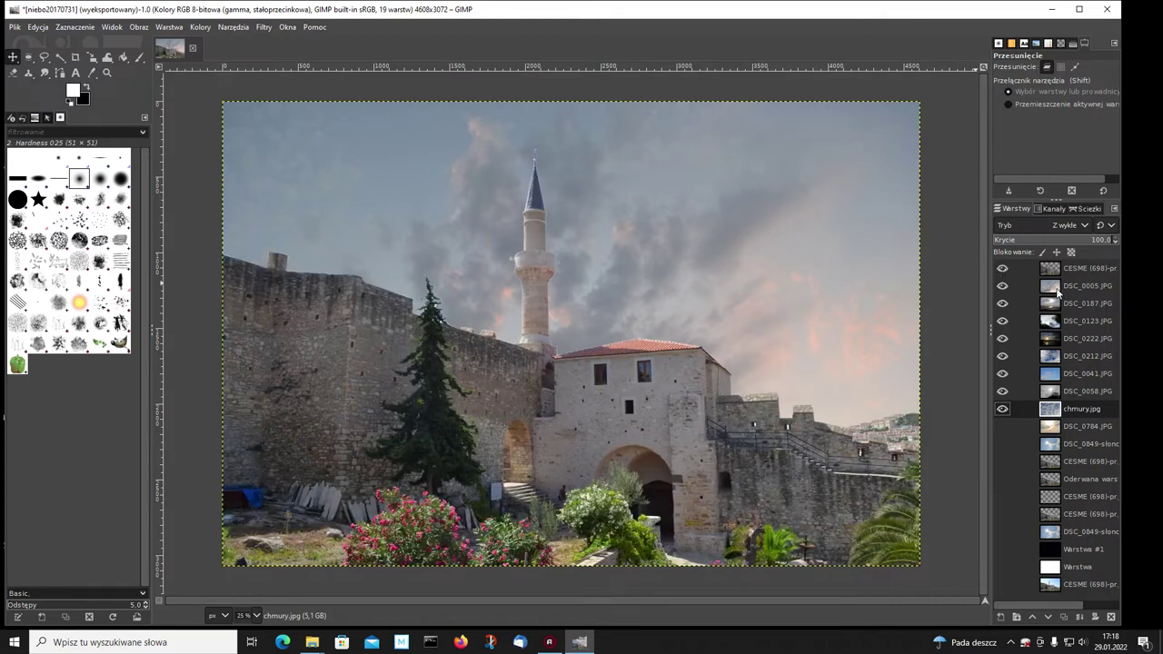
pyautogui.click(1002, 286)
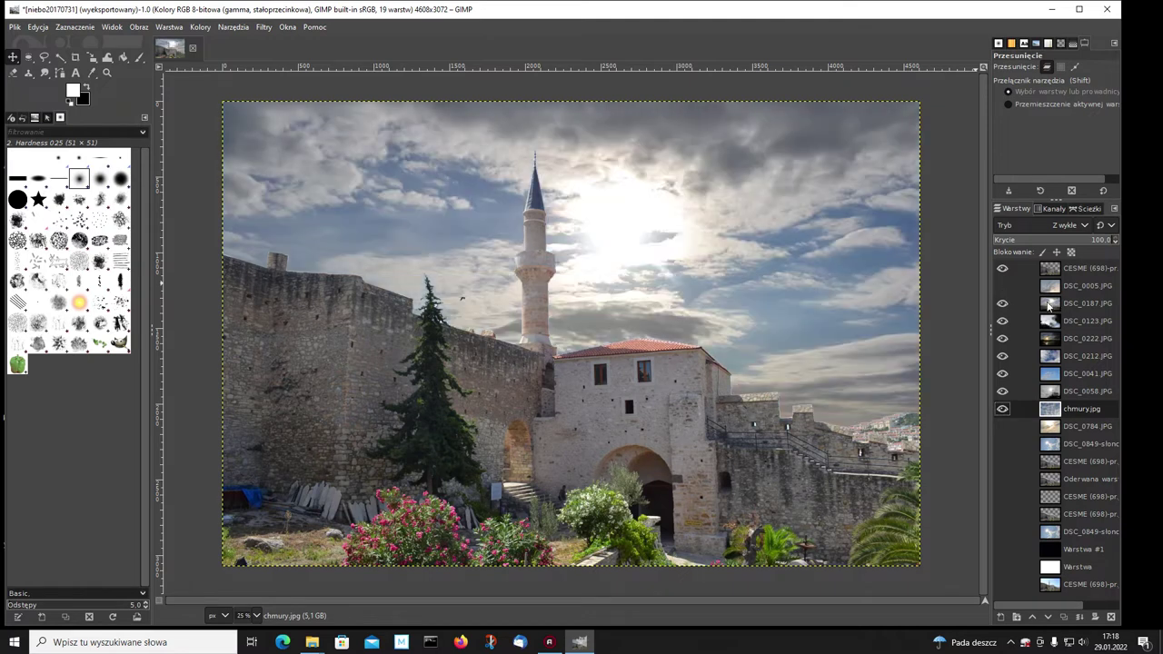
pyautogui.click(1002, 303)
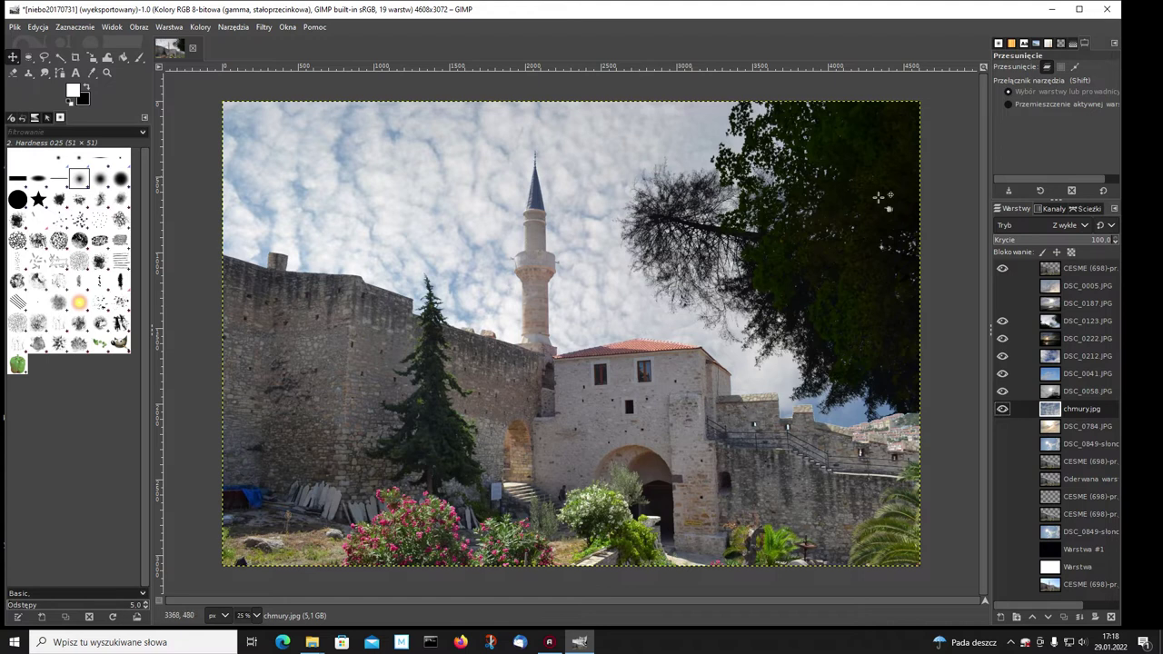
pyautogui.click(1003, 321)
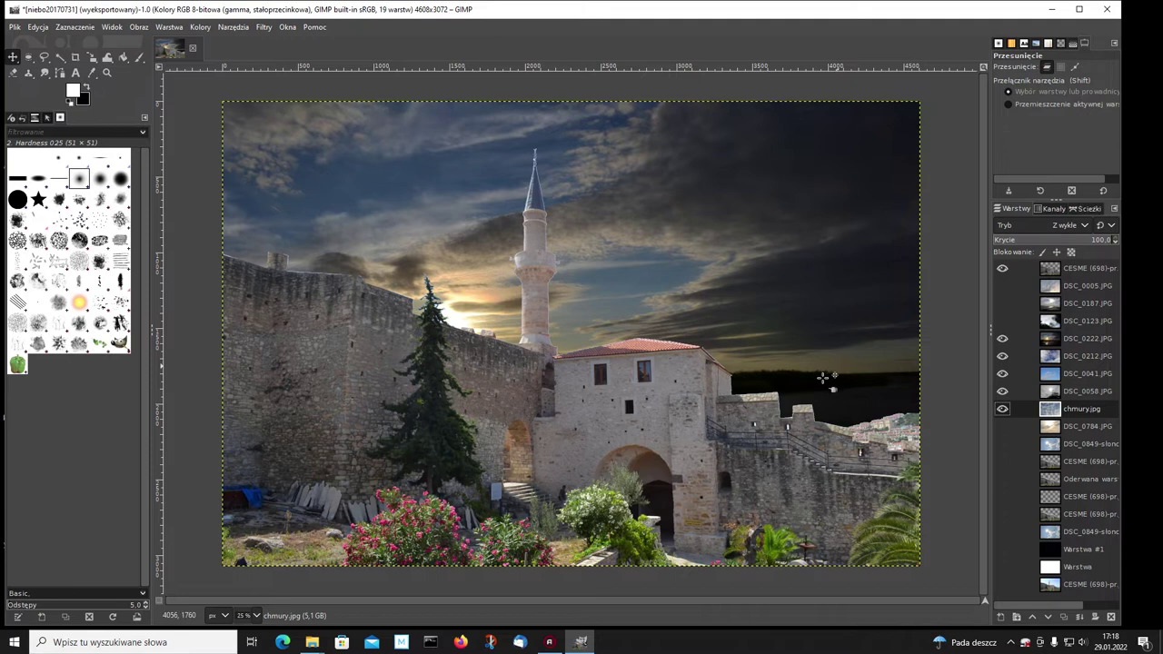
pyautogui.click(1003, 269)
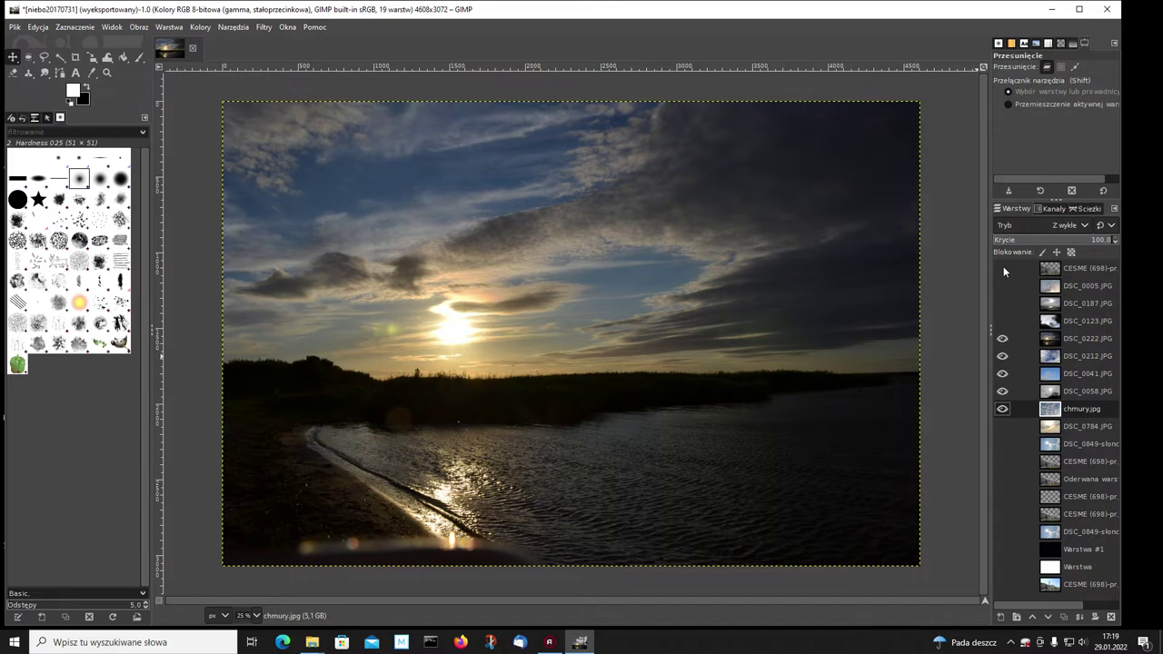
pyautogui.click(1003, 268)
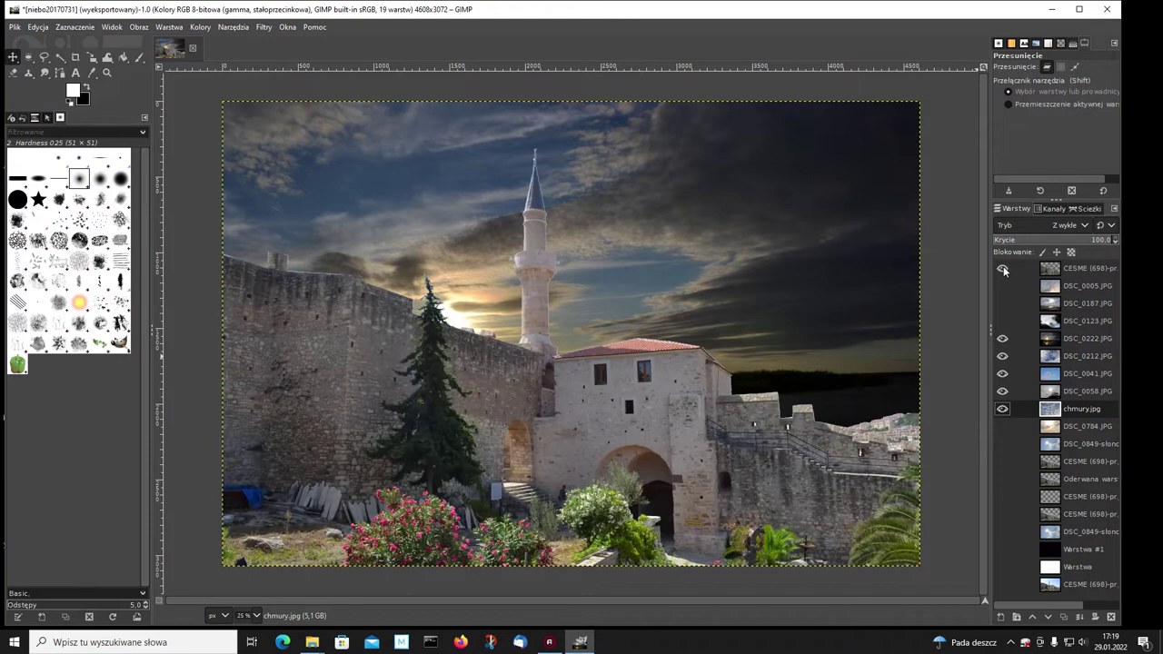
# Hide DSC_0222, DSC_0212, DSC_0041 and DSC_0058 so chmury.jpg shows, toggling the castle to compare
pyautogui.click(1002, 338)
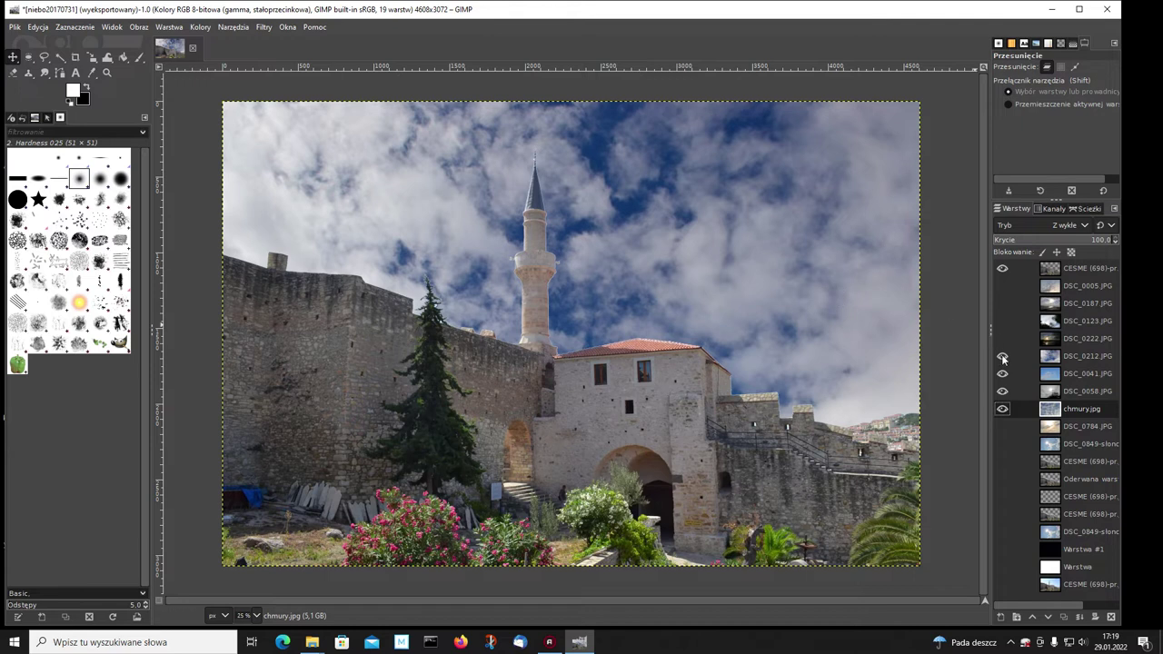
pyautogui.click(1002, 357)
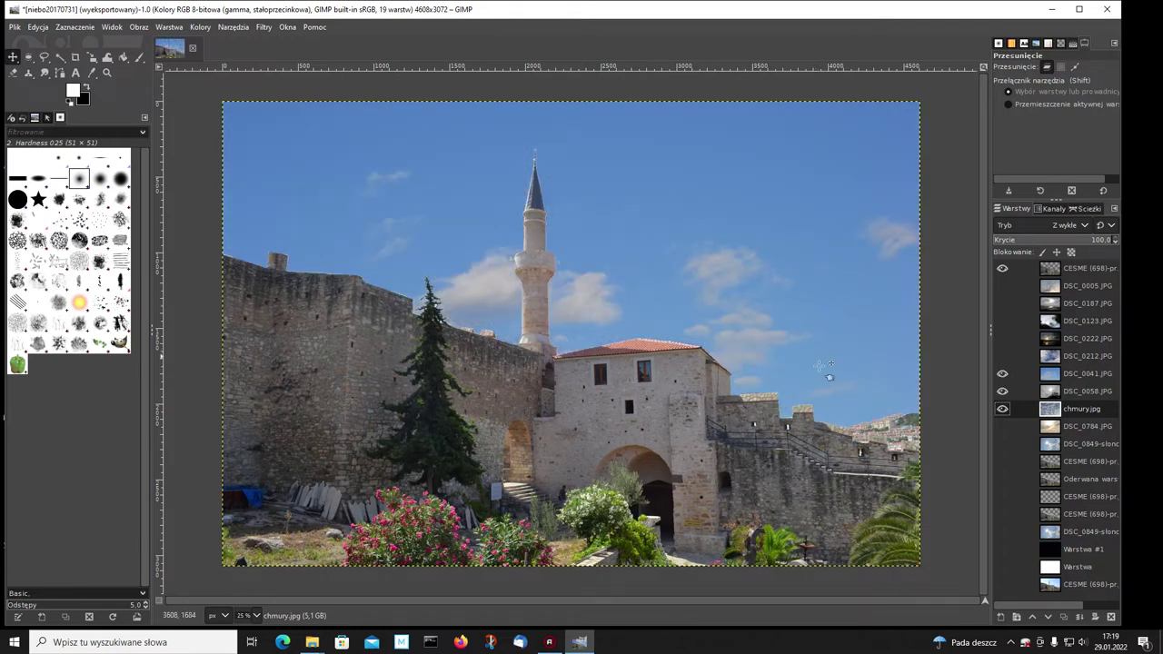
pyautogui.click(1002, 373)
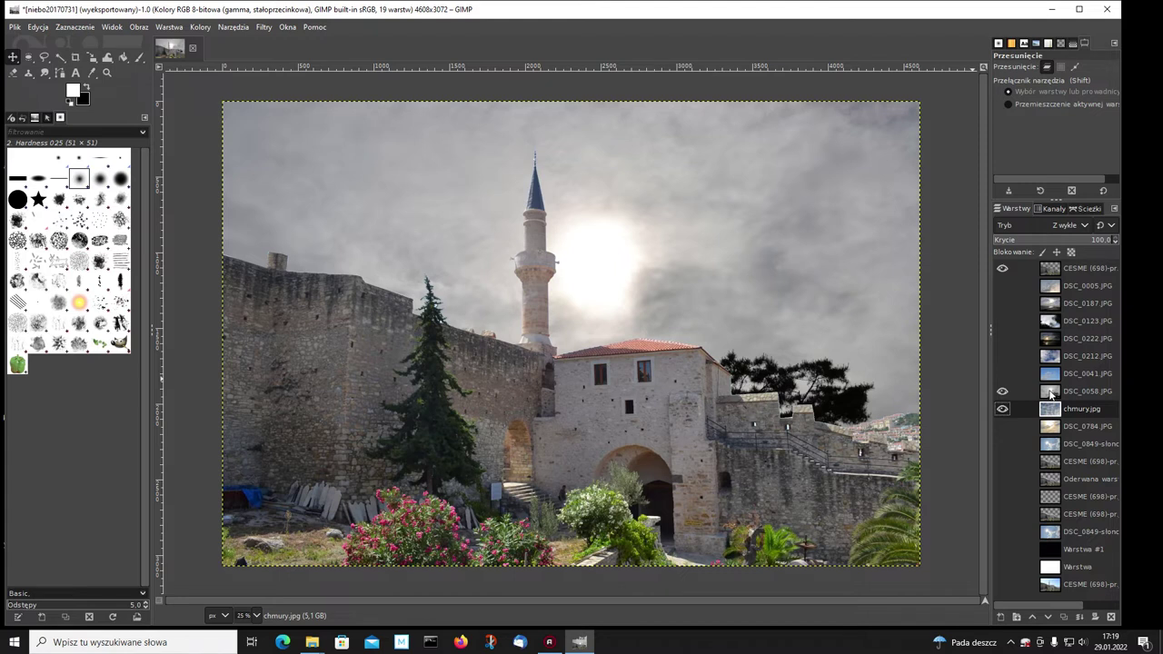
pyautogui.click(1002, 267)
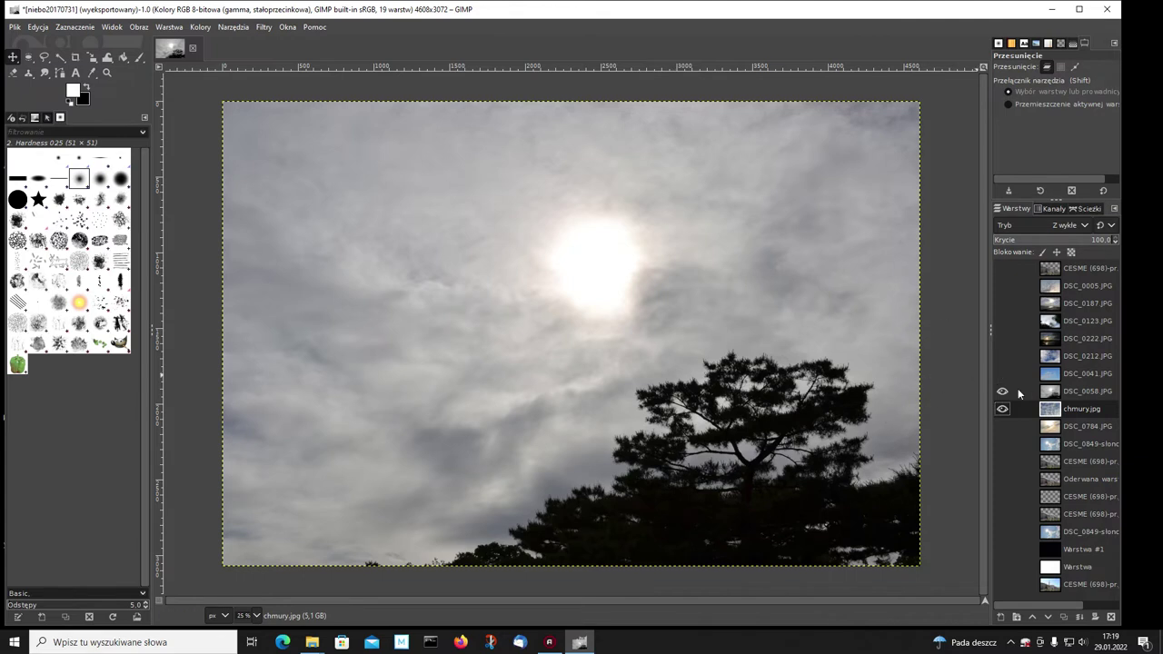
pyautogui.click(1002, 269)
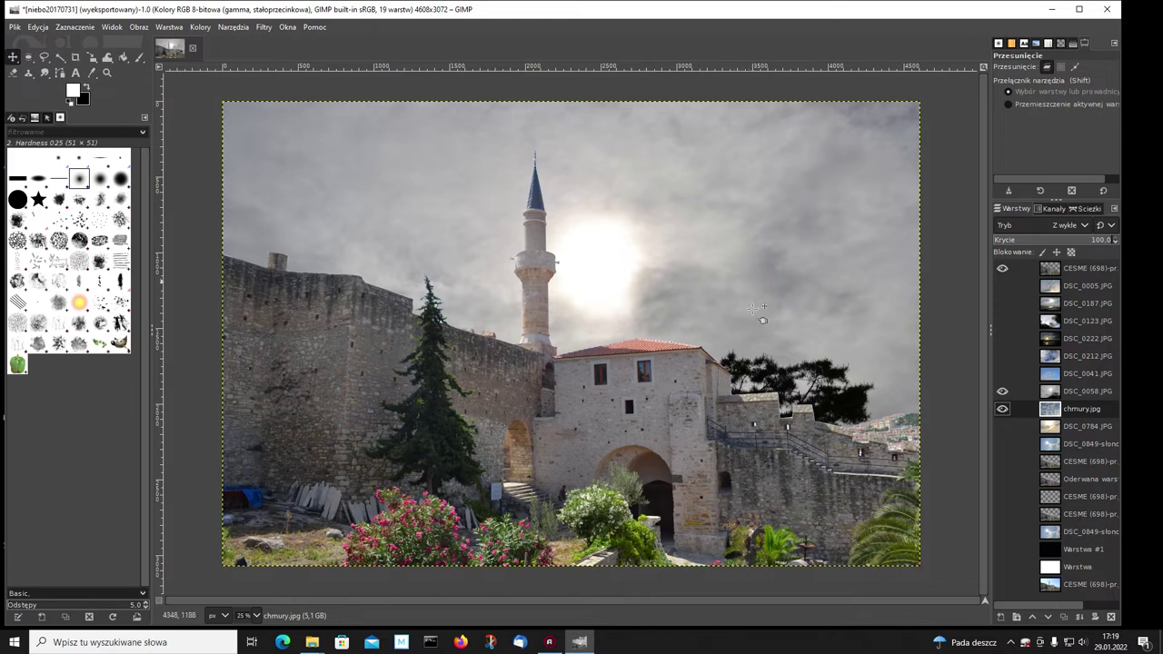
pyautogui.click(1002, 269)
pyautogui.click(1002, 390)
pyautogui.click(1002, 390)
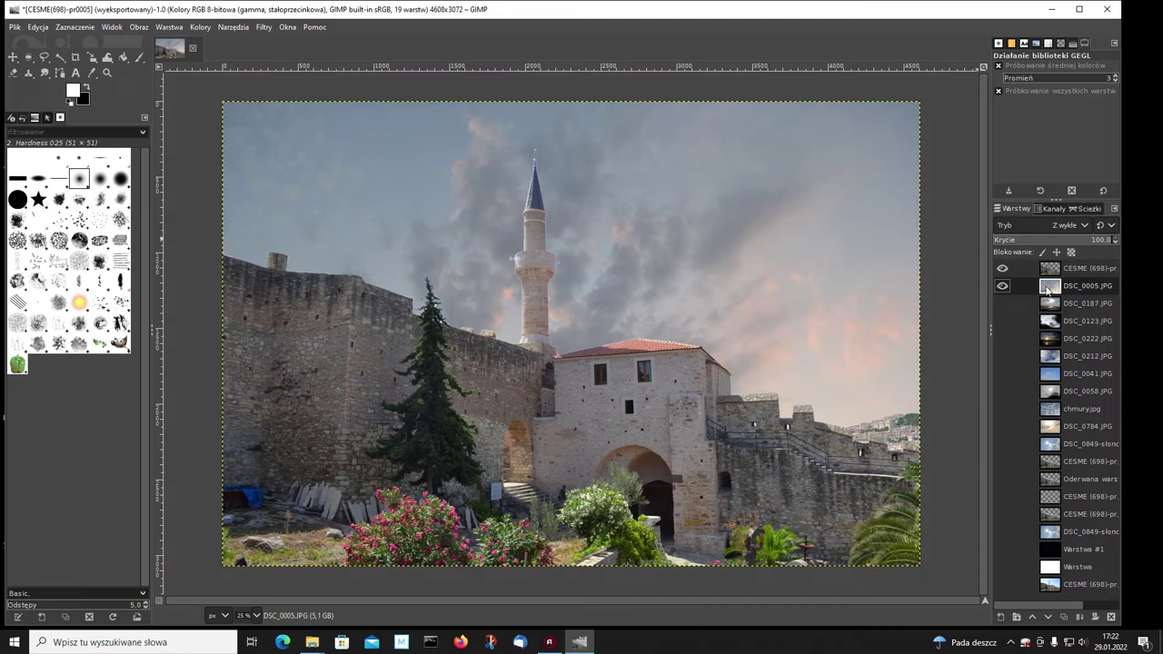
# Warm the DSC_0005.JPG sky by lowering its original colour temperature to 5094.6 K
pyautogui.click(1002, 268)
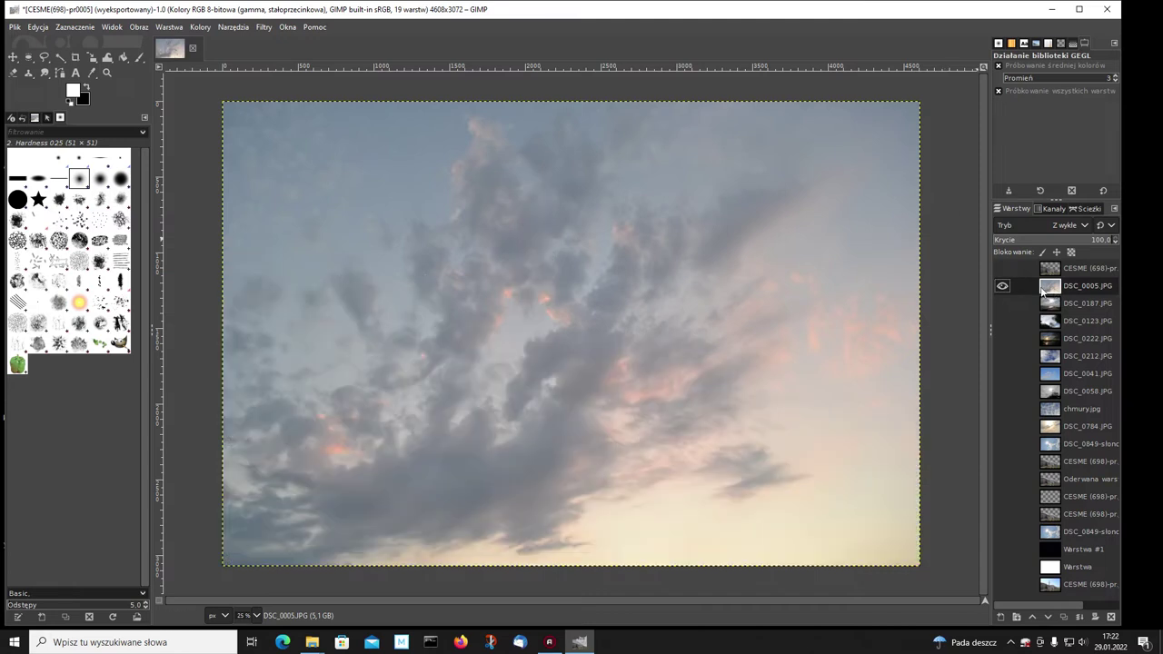
pyautogui.click(1001, 268)
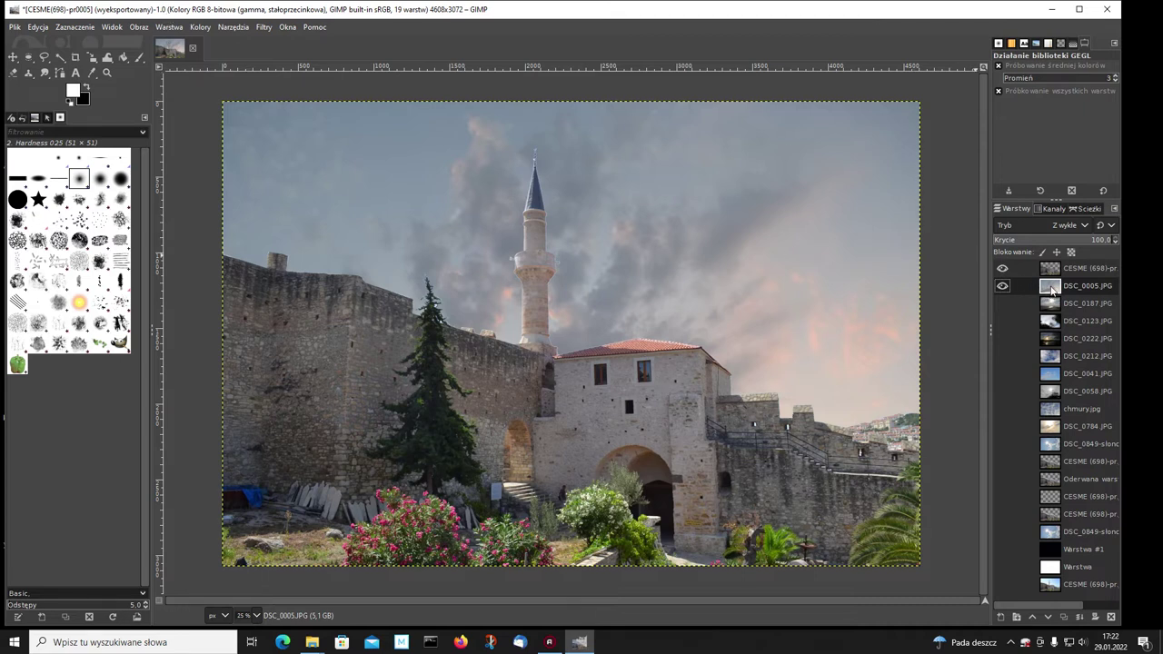
pyautogui.click(197, 29)
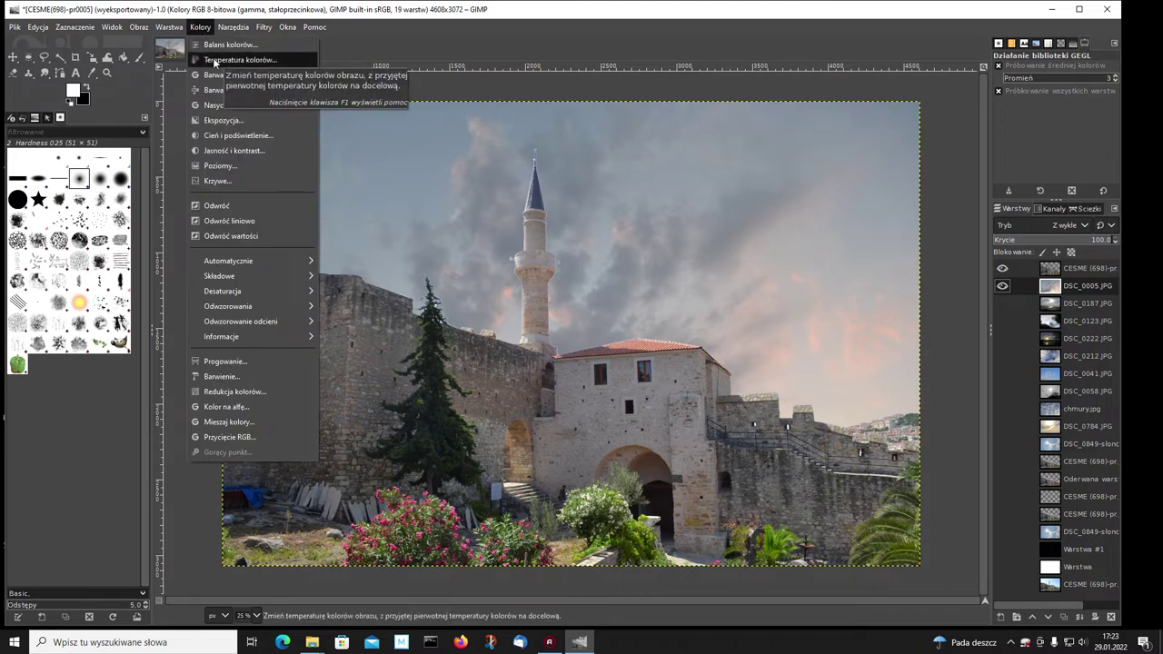
pyautogui.click(215, 60)
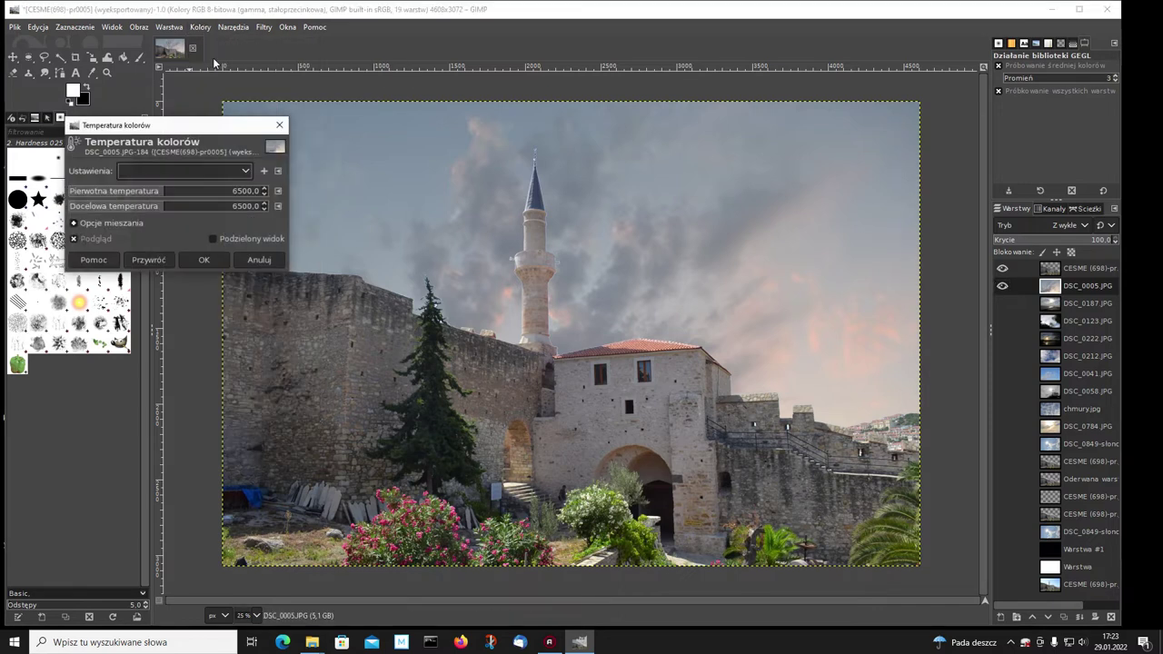
pyautogui.click(162, 192)
pyautogui.moveTo(162, 191); pyautogui.dragTo(145, 198)
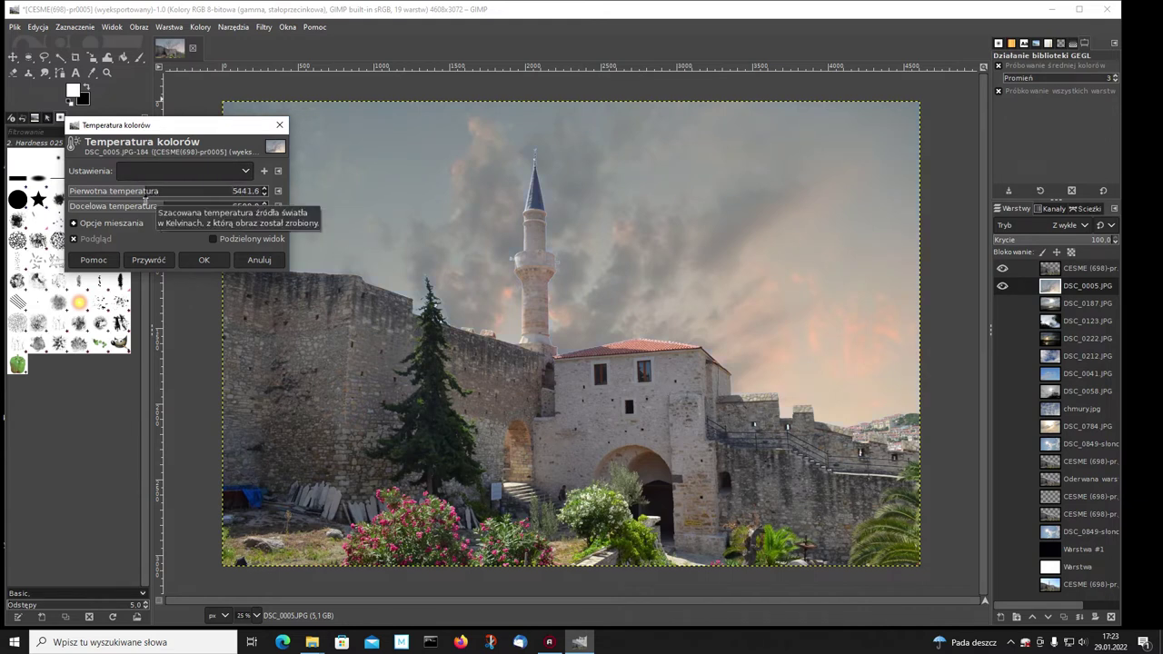
pyautogui.moveTo(144, 200); pyautogui.dragTo(139, 204)
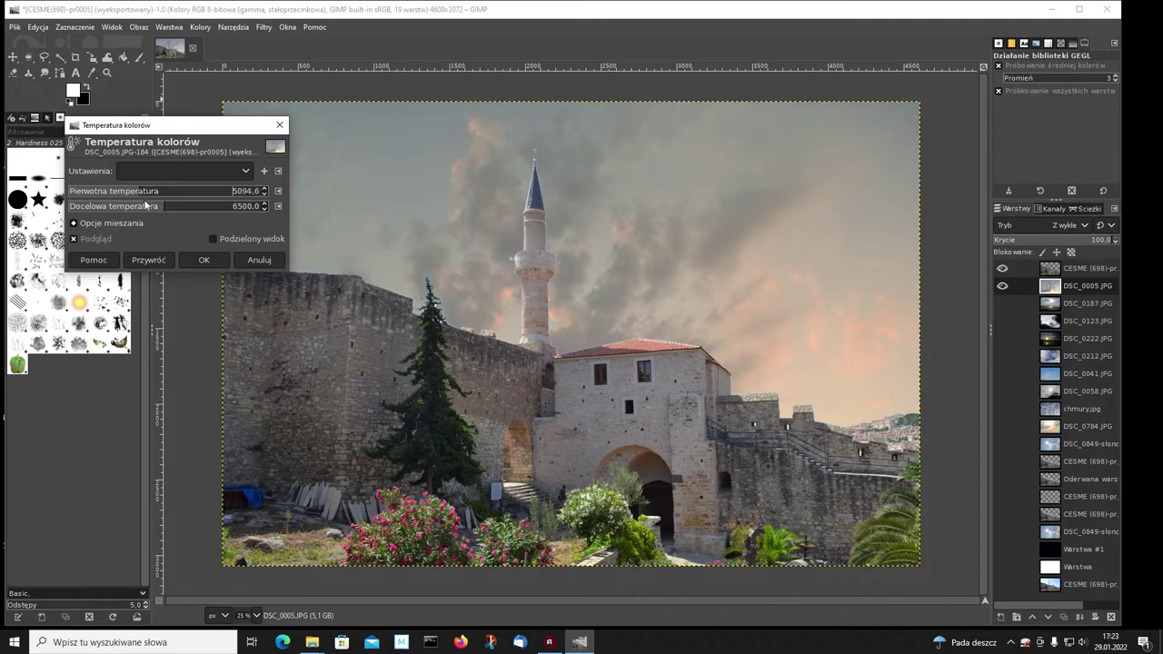
pyautogui.click(202, 260)
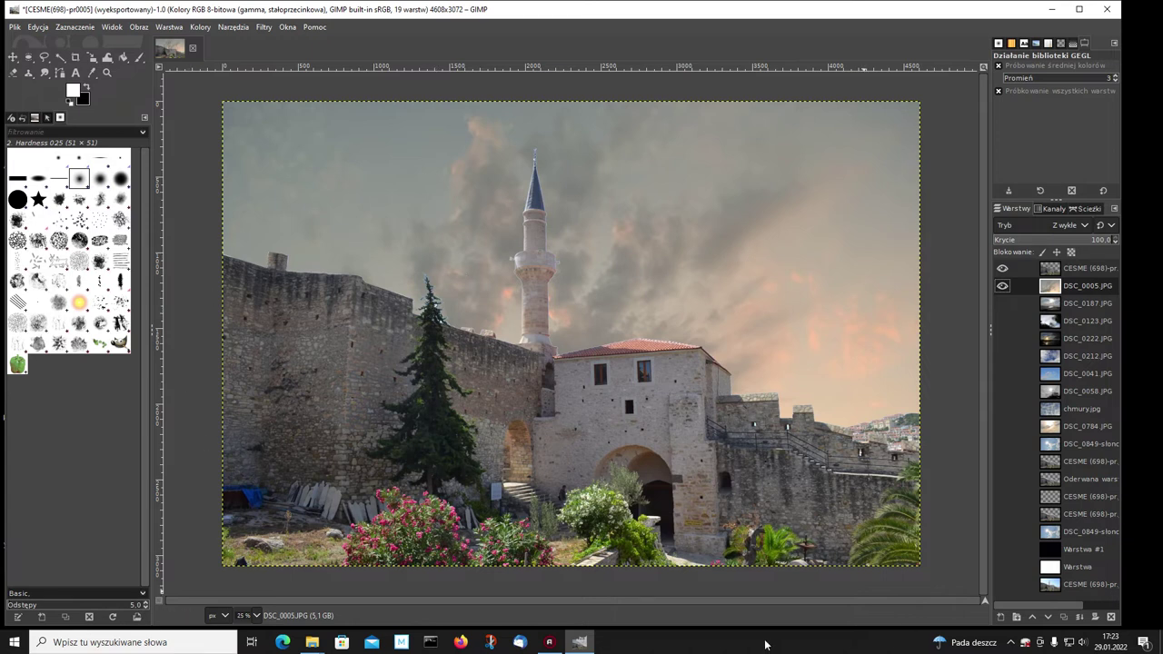
# Select DSC_0187.JPG and swap the visible sky from DSC_0005.JPG to DSC_0187.JPG
pyautogui.click(1022, 303)
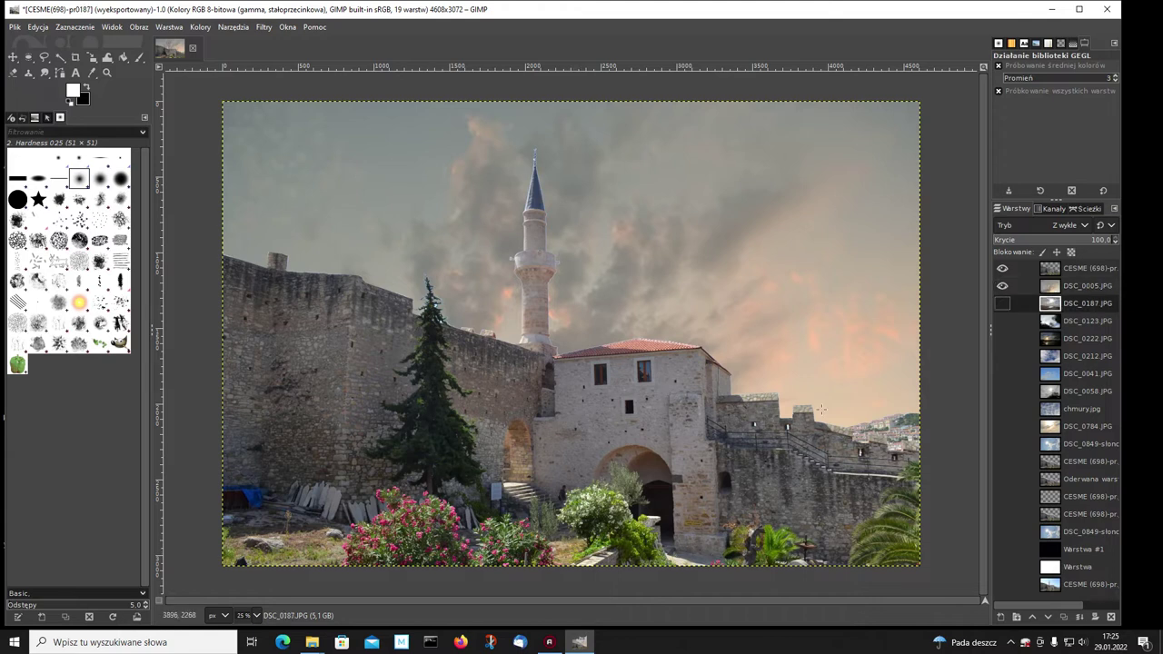
pyautogui.click(1002, 285)
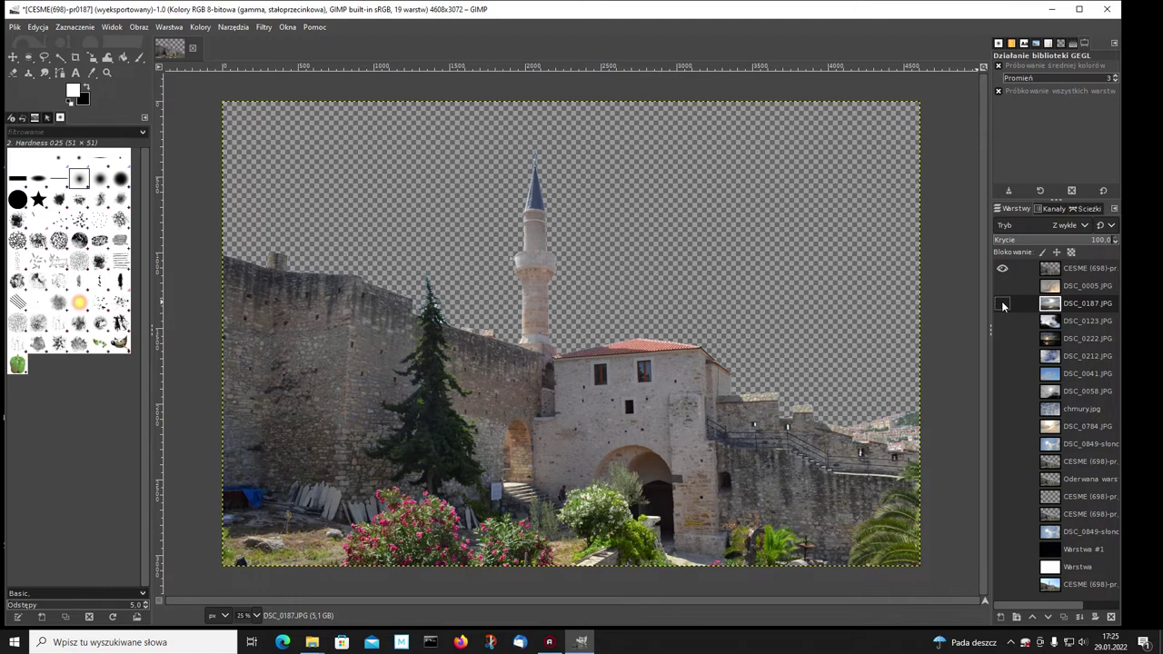
pyautogui.click(1002, 304)
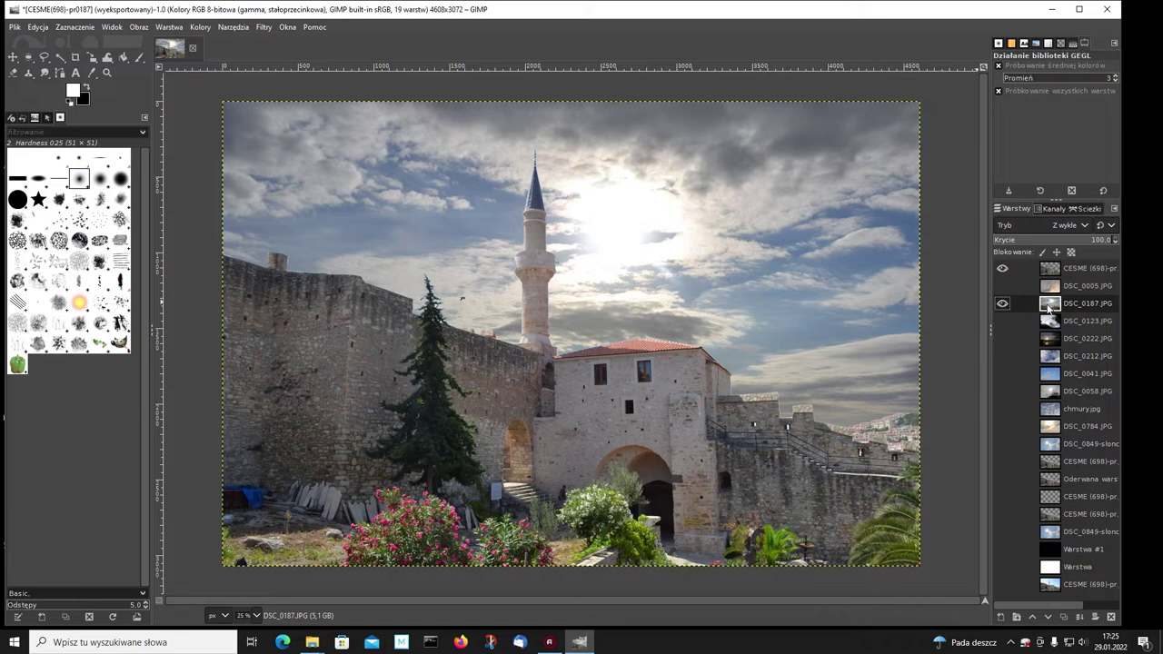
pyautogui.click(200, 27)
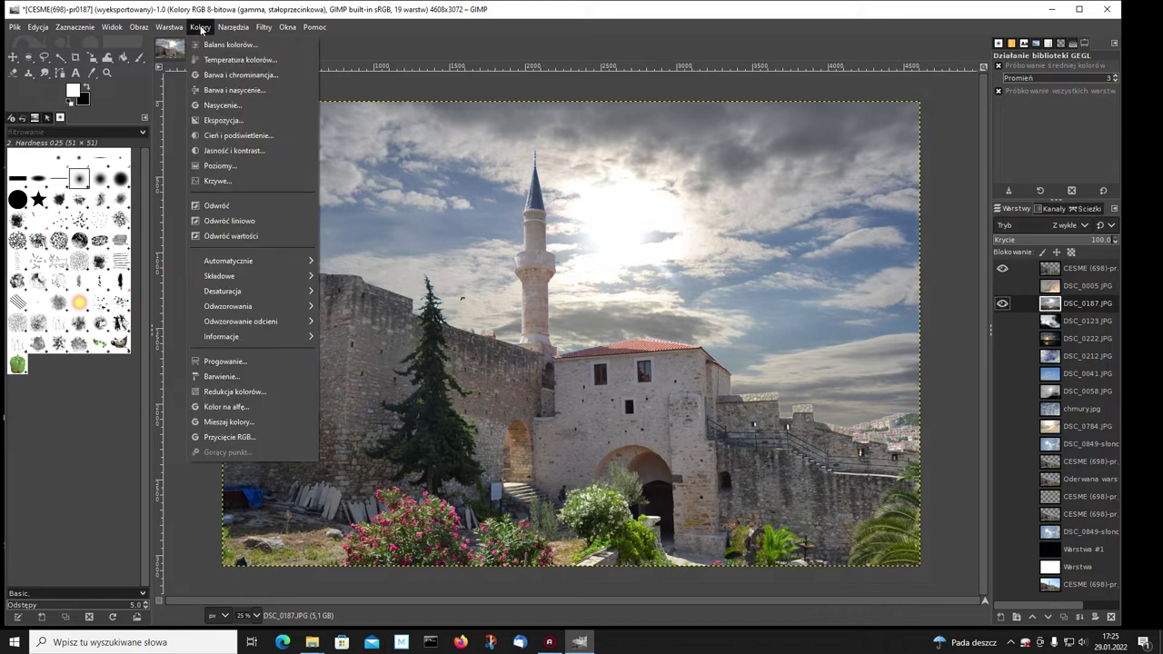
# Set the DSC_0187.JPG sky's exposure black level to about 0.064, then hide that layer
pyautogui.click(223, 120)
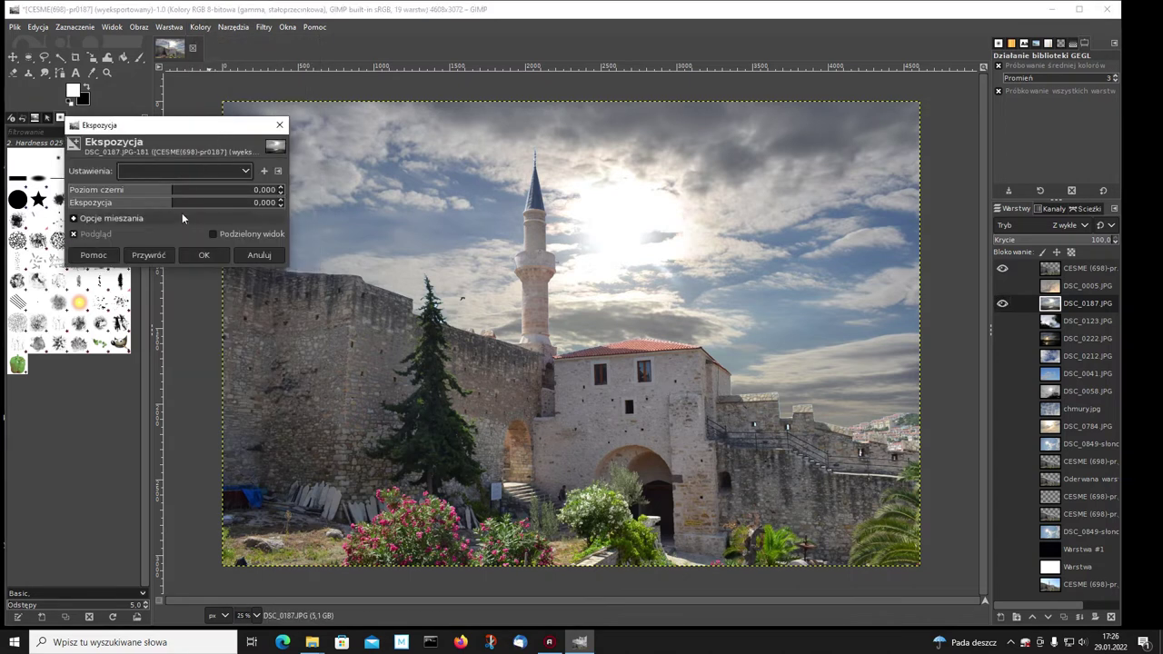
pyautogui.click(170, 191)
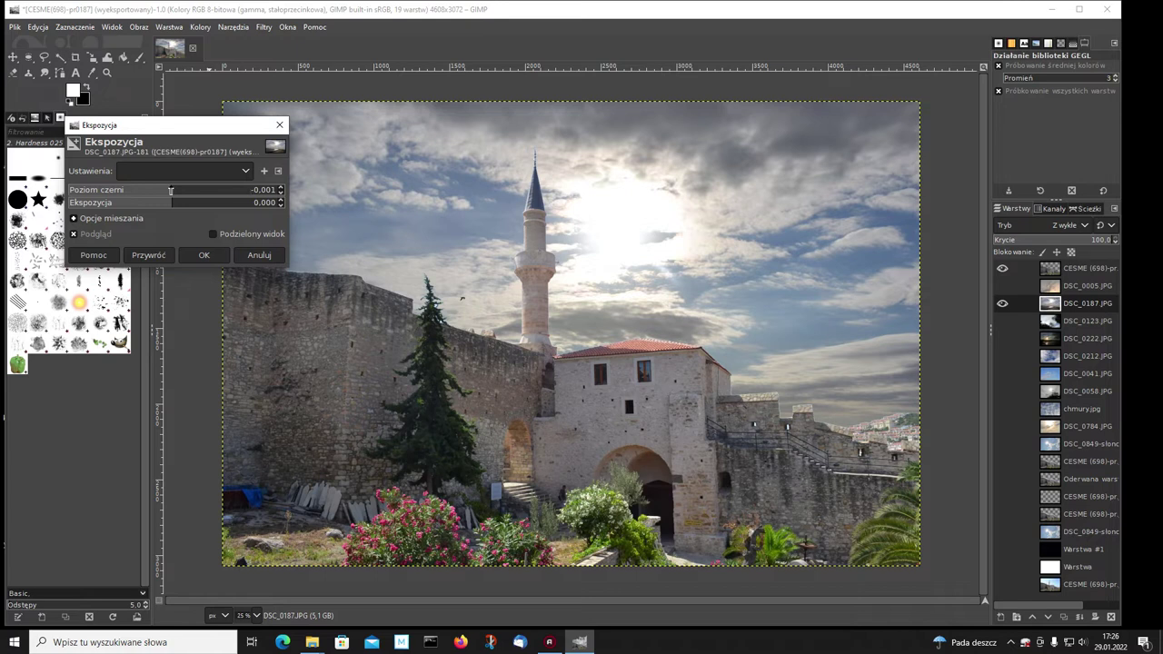
pyautogui.moveTo(170, 191); pyautogui.dragTo(239, 197)
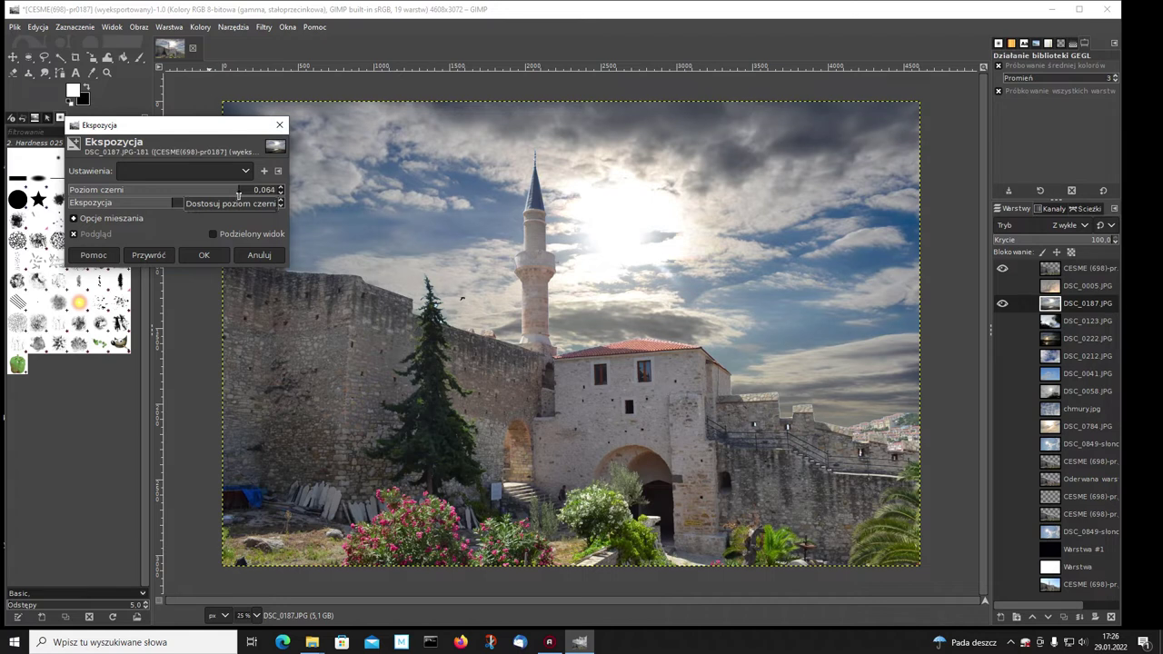
pyautogui.moveTo(238, 196); pyautogui.dragTo(249, 198)
pyautogui.click(203, 255)
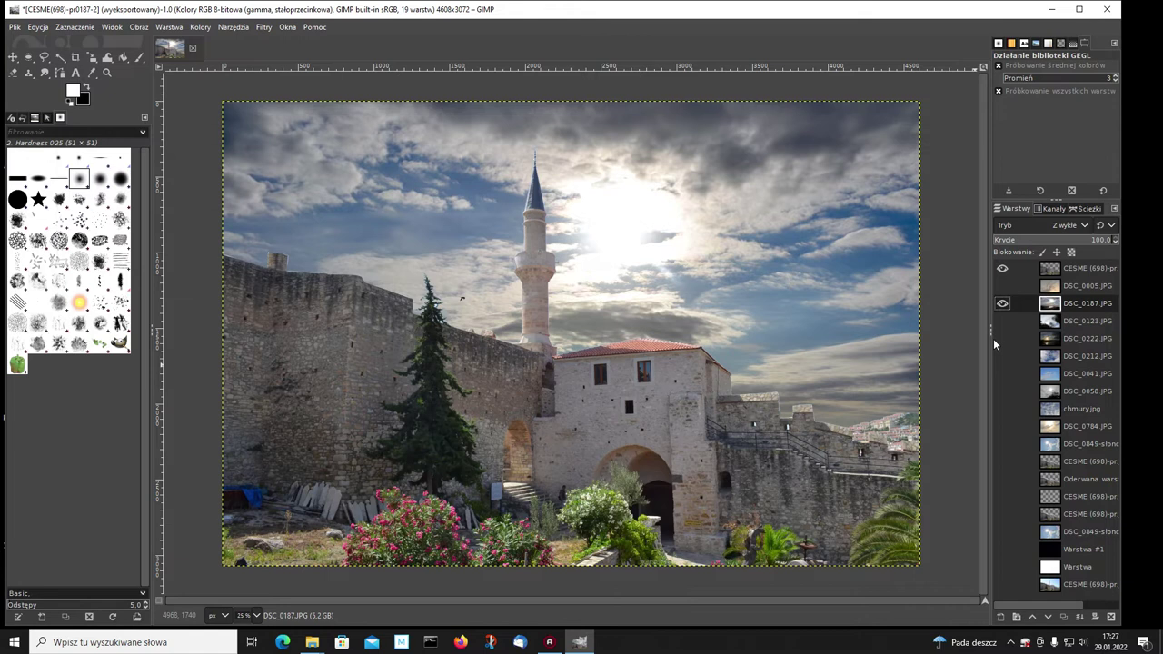
pyautogui.click(1002, 305)
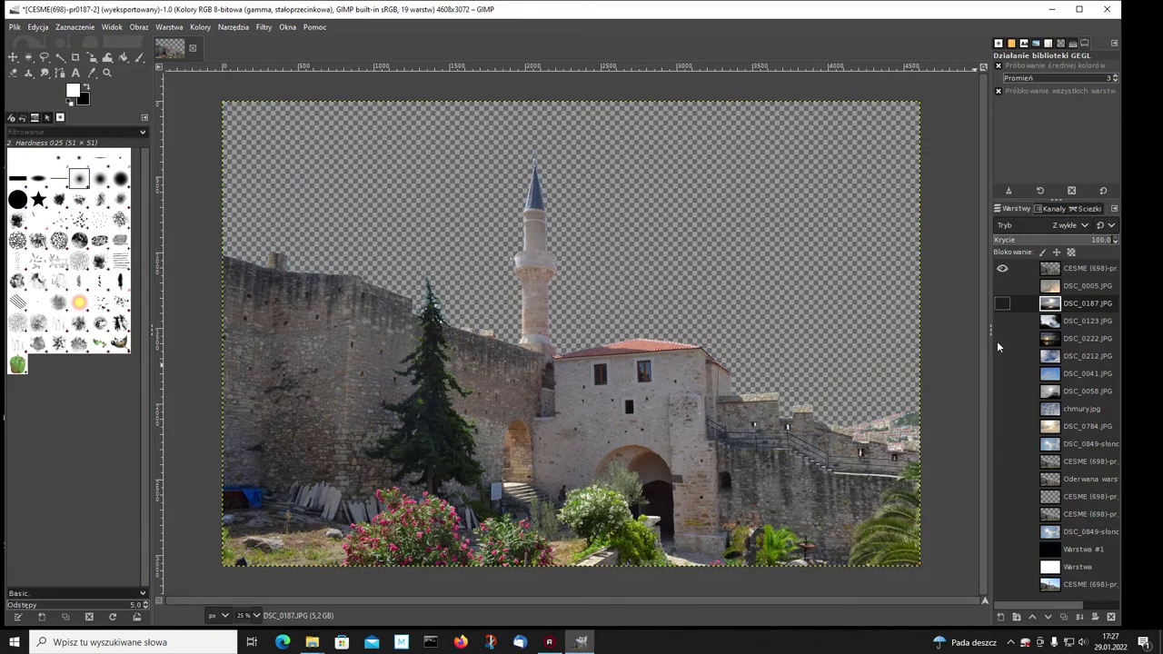
# Show only DSC_0222.JPG, make it the active layer, and zoom out to 12.5%
pyautogui.click(1002, 339)
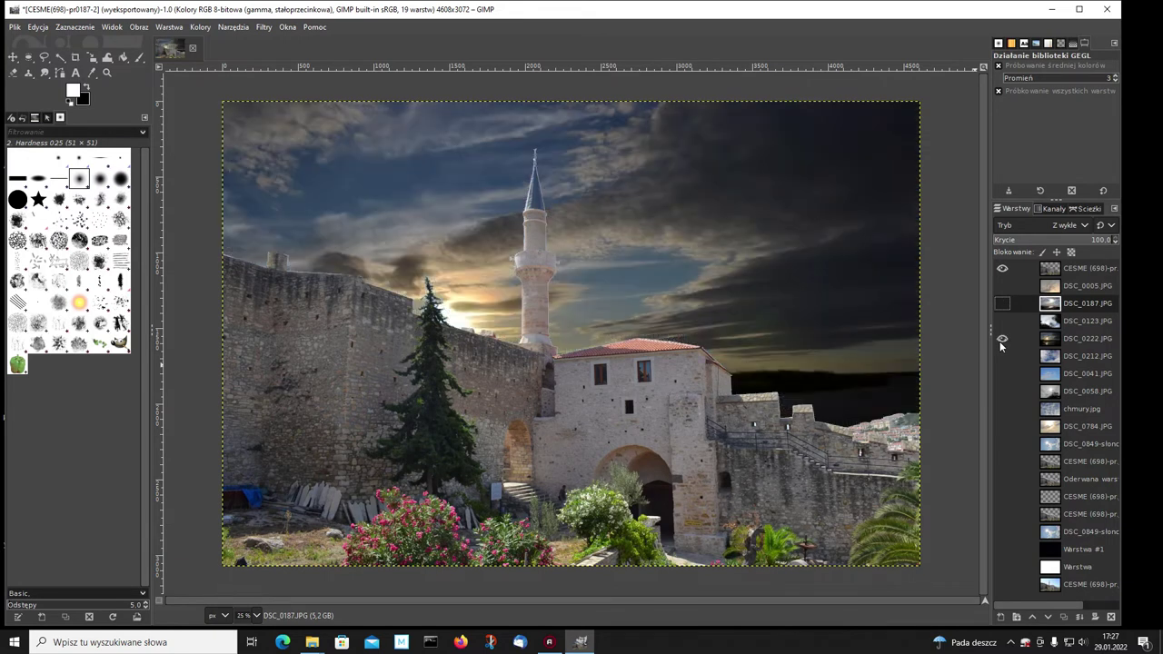
pyautogui.click(1002, 269)
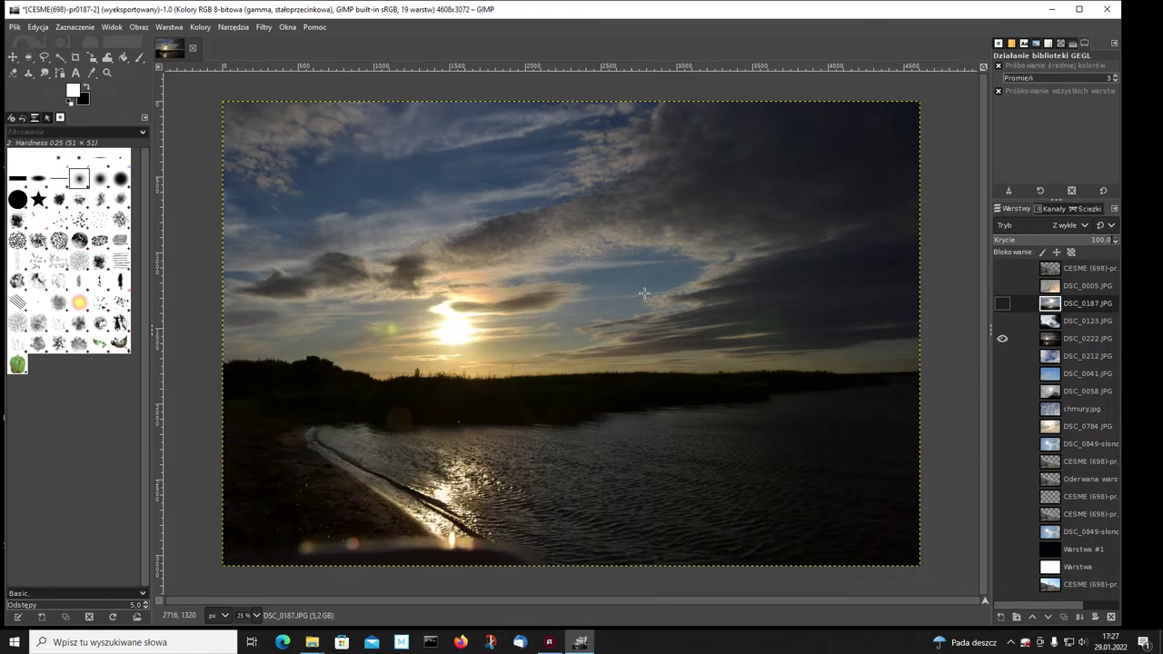
pyautogui.click(1052, 343)
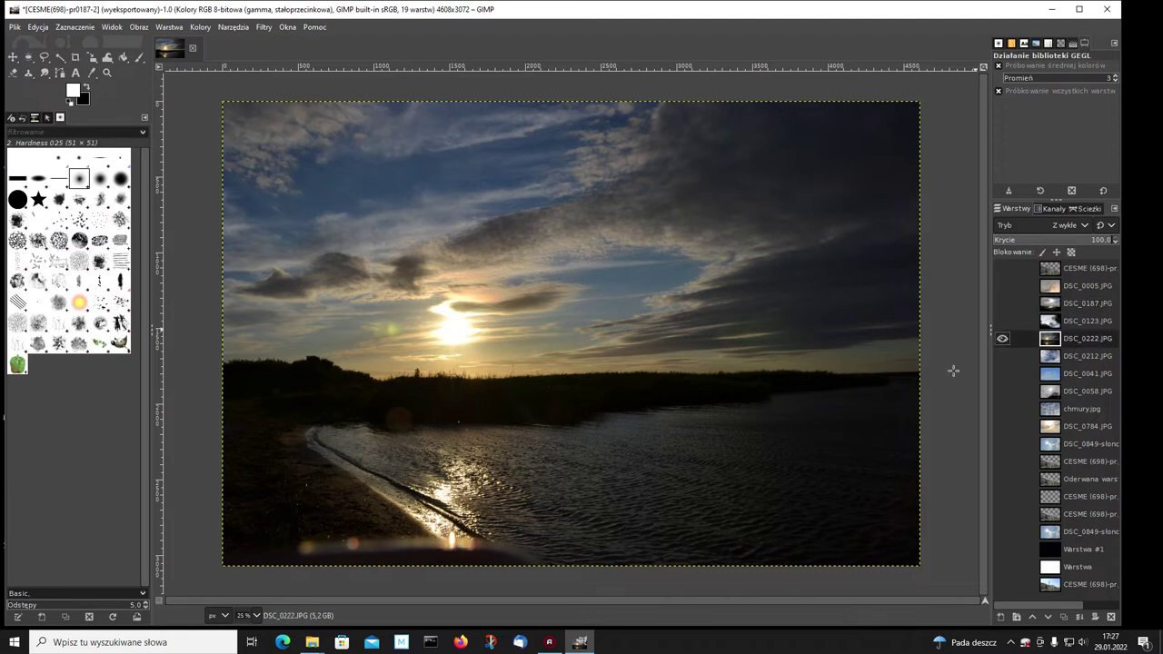
pyautogui.click(257, 616)
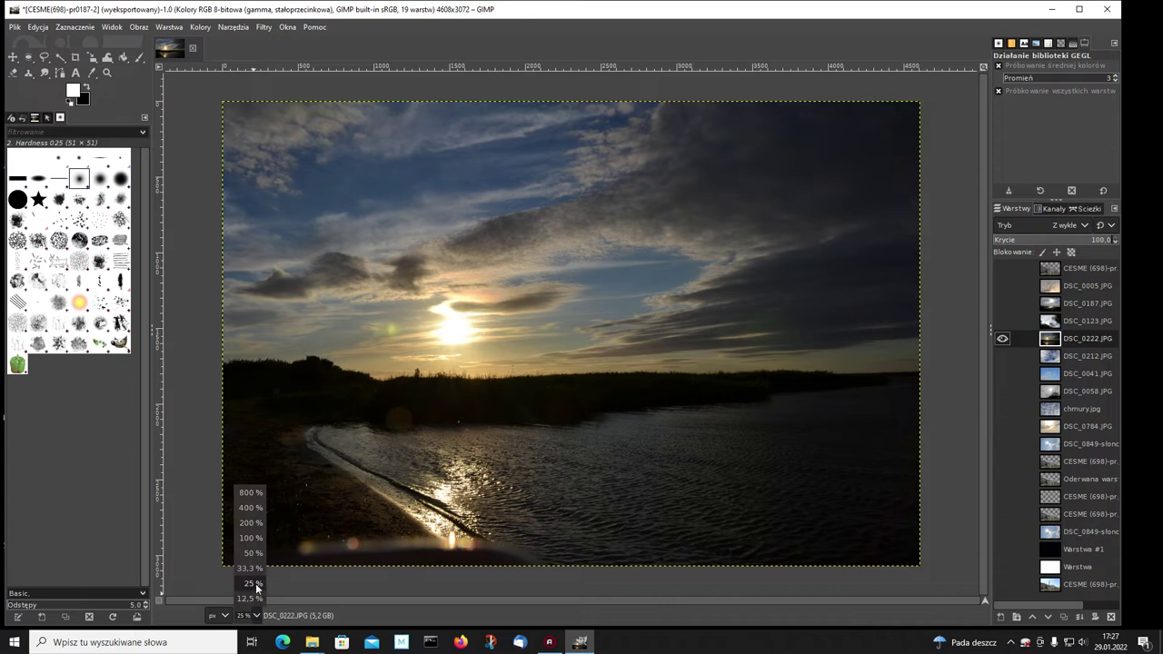
pyautogui.click(256, 596)
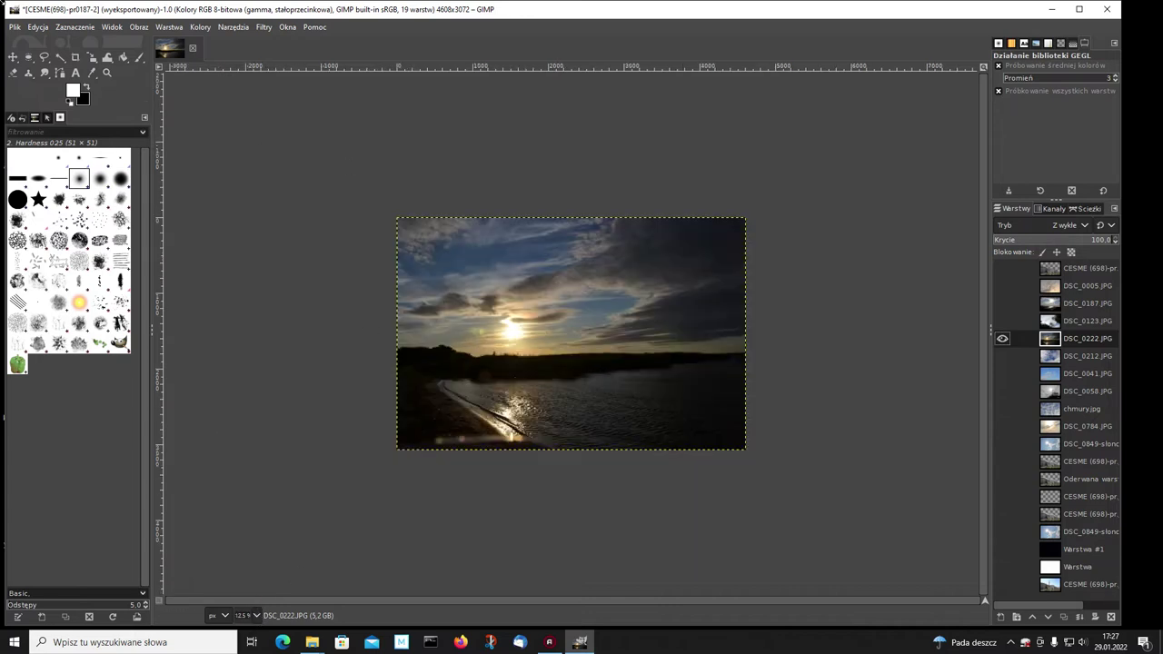
pyautogui.click(91, 56)
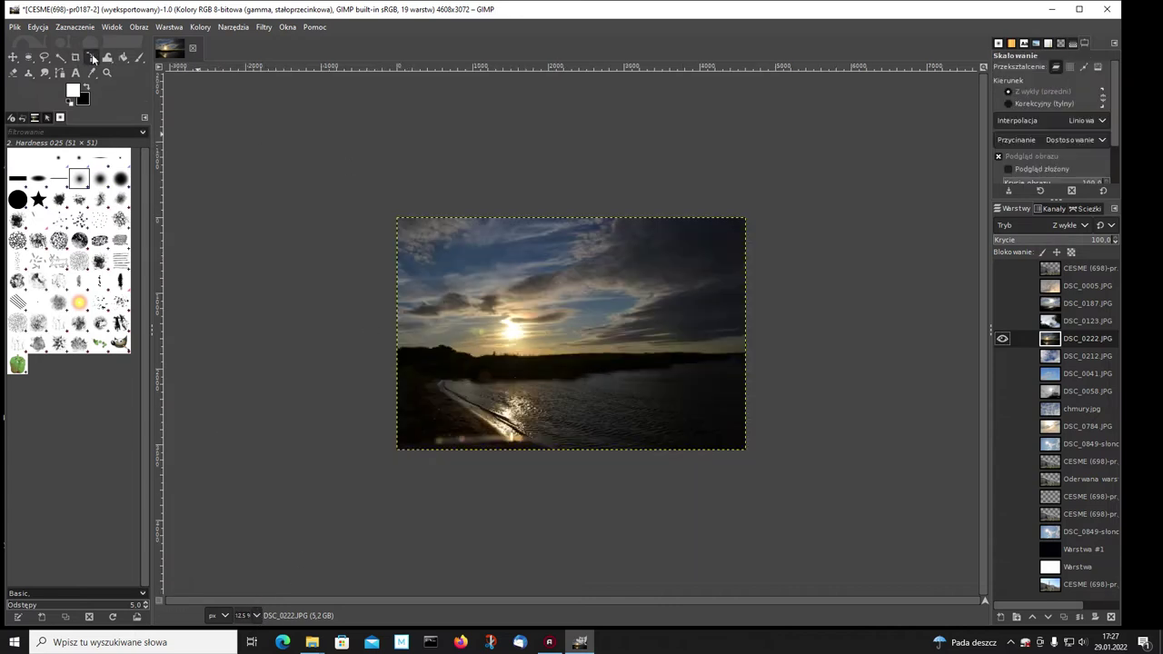
# Scale the DSC_0222.JPG sunset layer up to 6499 × 4333 px and move it down-right
pyautogui.click(523, 293)
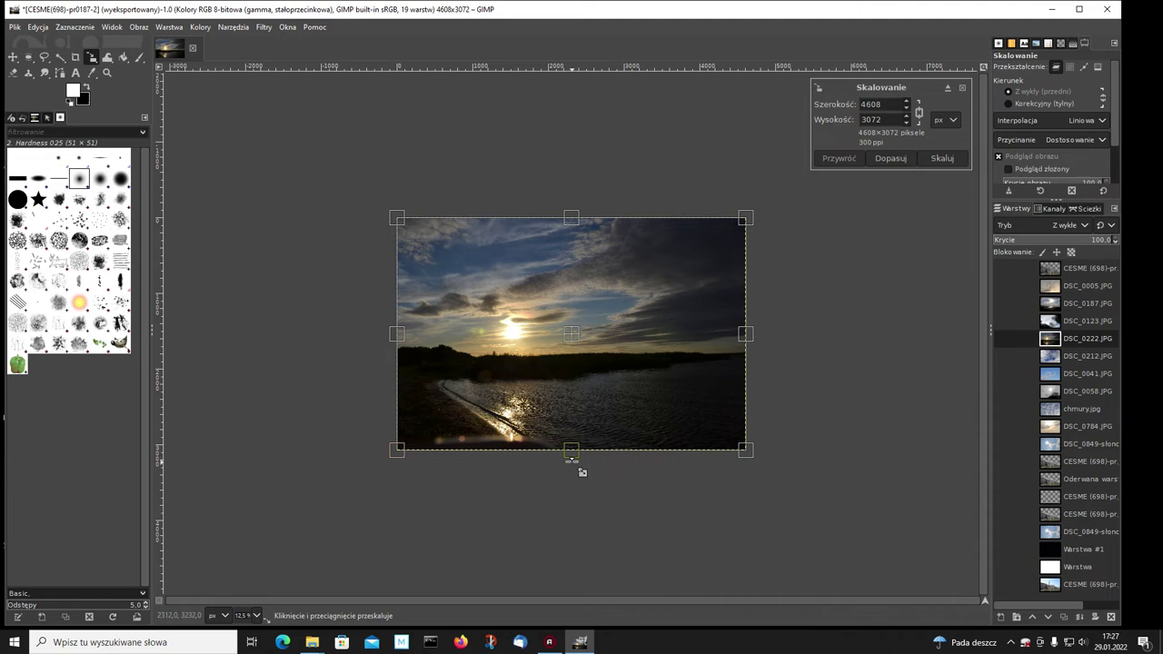
pyautogui.moveTo(572, 453); pyautogui.dragTo(574, 498)
pyautogui.click(945, 157)
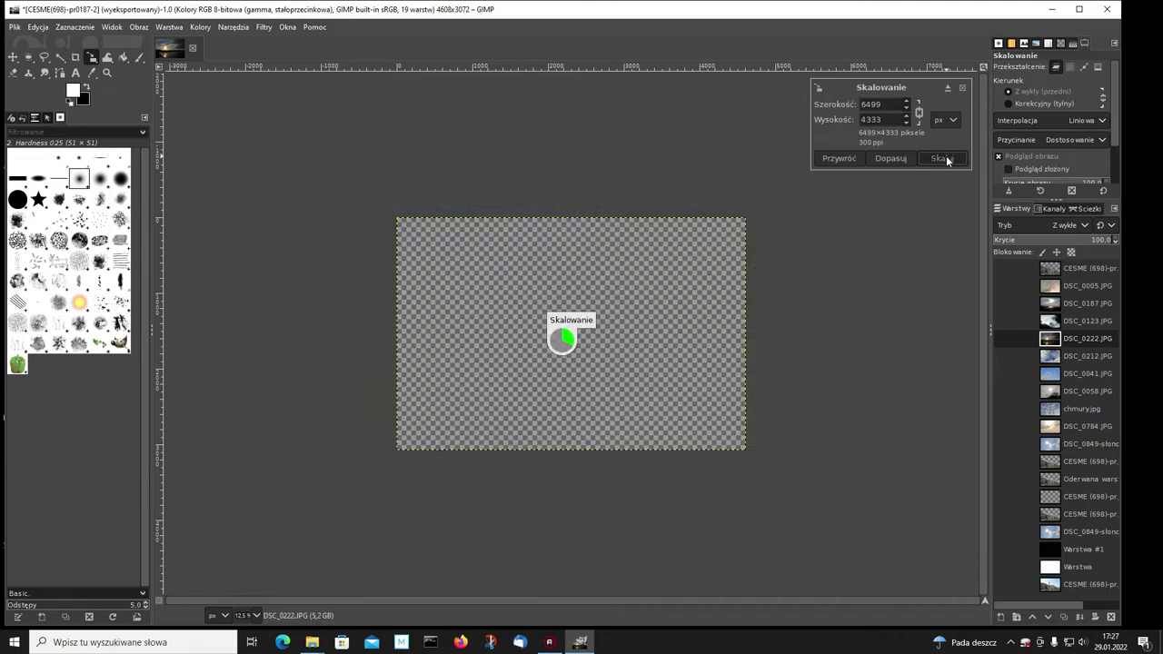
pyautogui.click(12, 56)
pyautogui.moveTo(463, 293)
pyautogui.mouseDown()
pyautogui.moveTo(490, 332)
pyautogui.moveTo(492, 317)
pyautogui.moveTo(502, 328)
pyautogui.mouseUp()
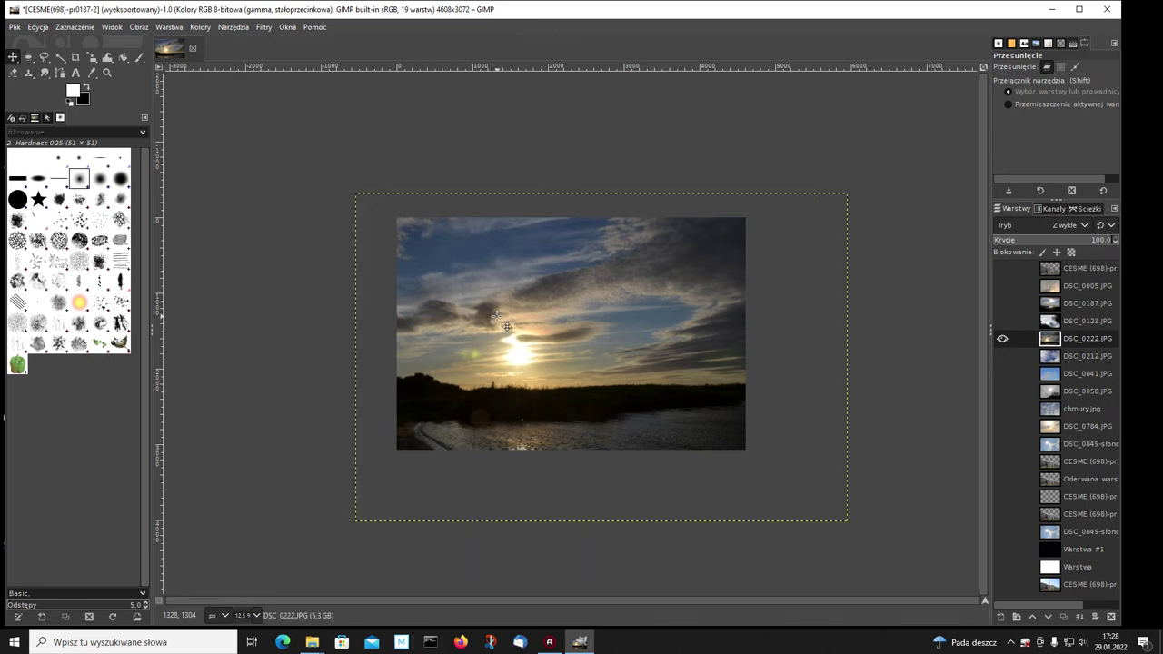
# Crop the DSC_0222.JPG layer to image size, shift the sunset upward, and show the castle over it
pyautogui.rightClick(1050, 340)
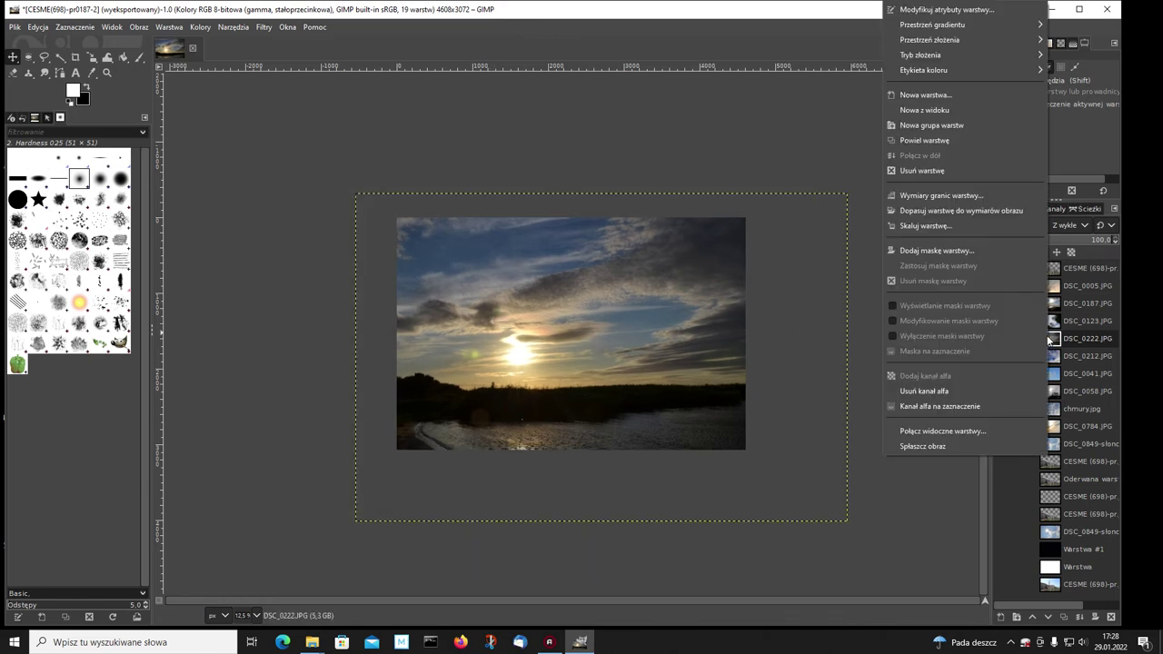
pyautogui.click(930, 211)
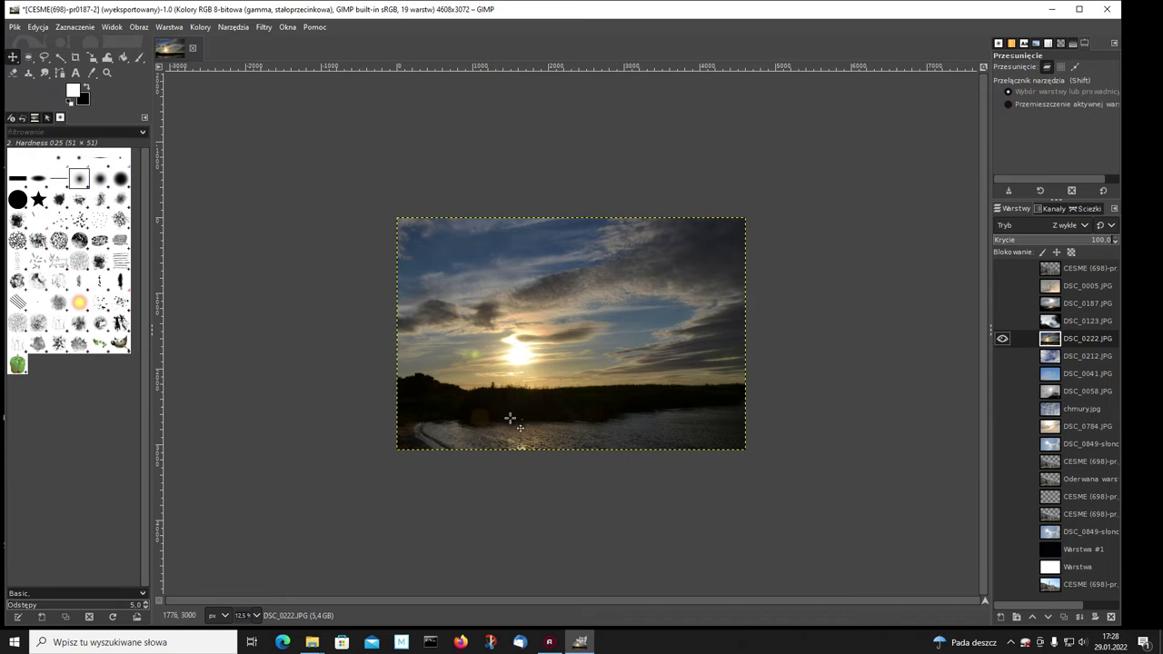
pyautogui.click(1002, 268)
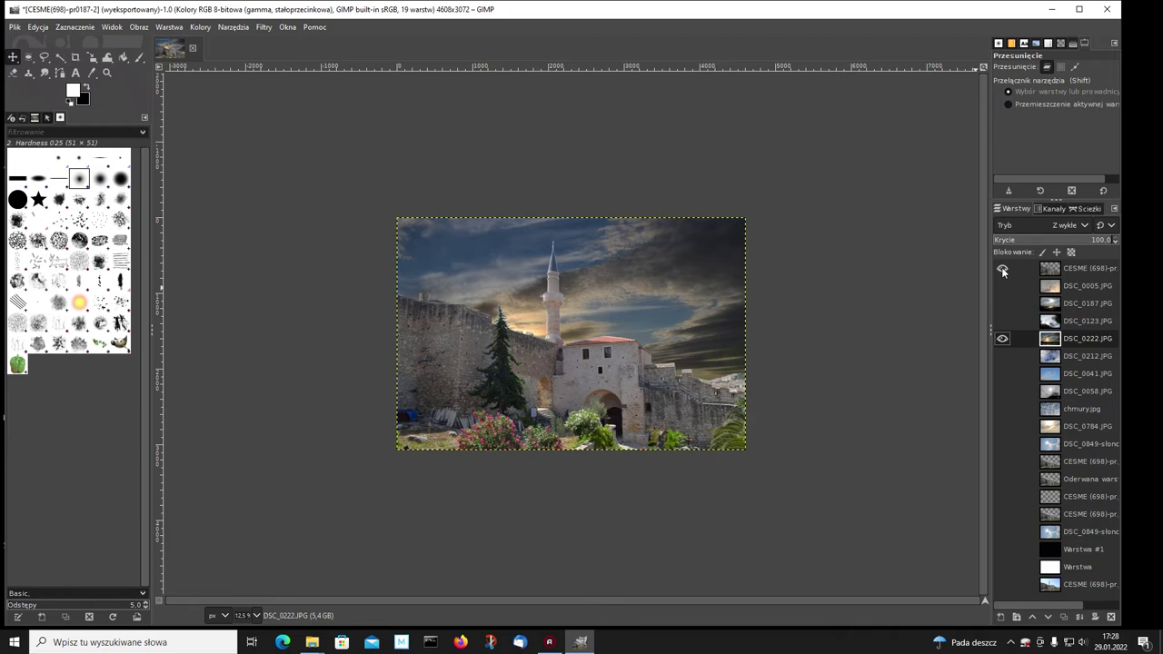
pyautogui.click(1002, 270)
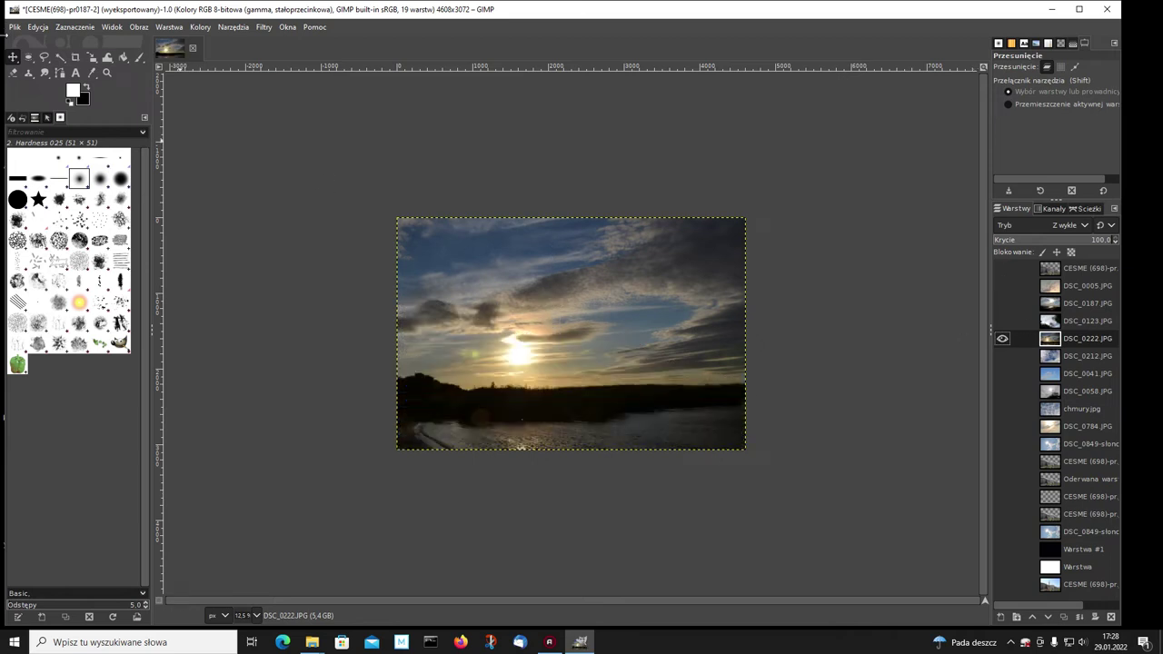
pyautogui.moveTo(550, 289)
pyautogui.mouseDown()
pyautogui.moveTo(550, 256)
pyautogui.moveTo(583, 260)
pyautogui.mouseUp()
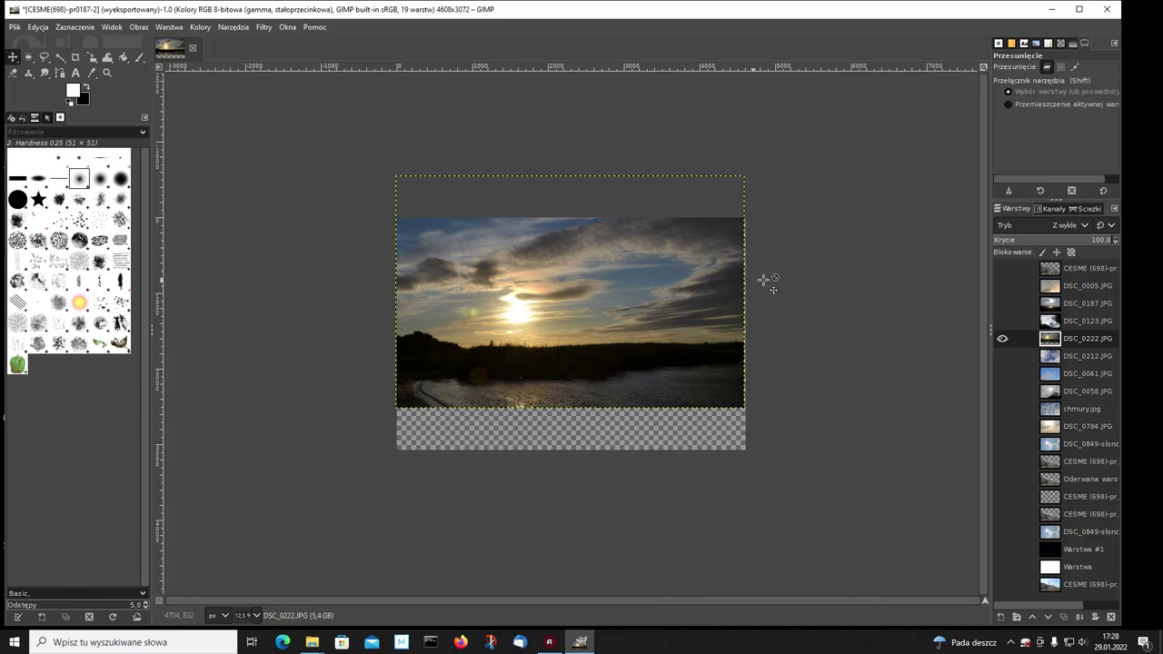
pyautogui.click(698, 259)
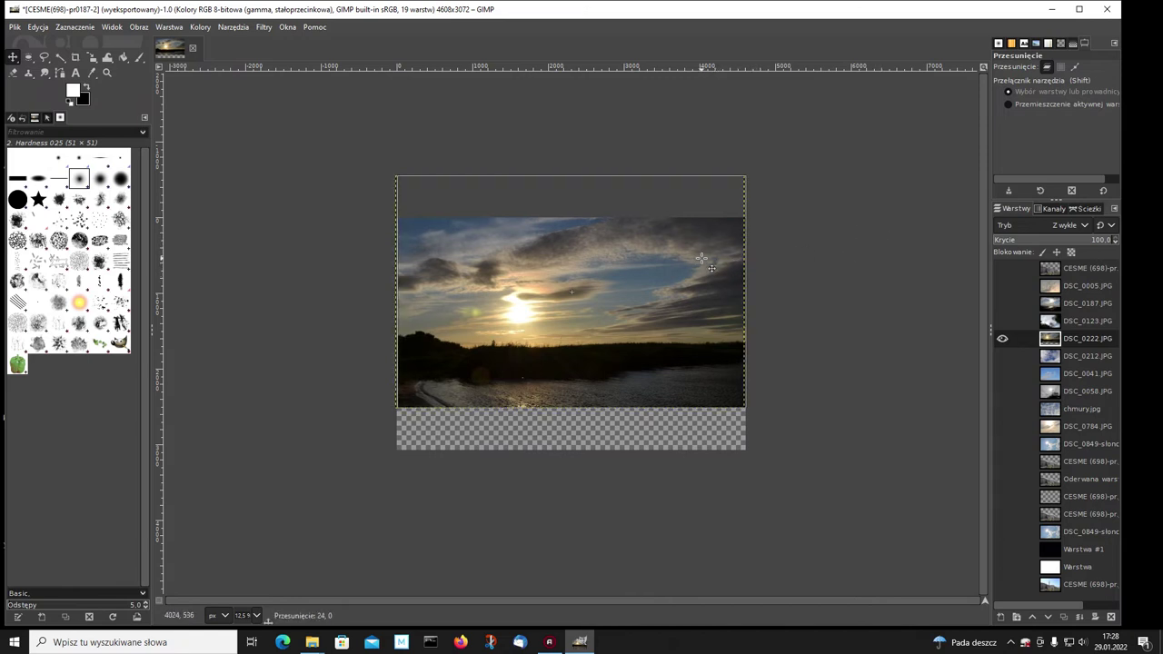
pyautogui.click(1001, 269)
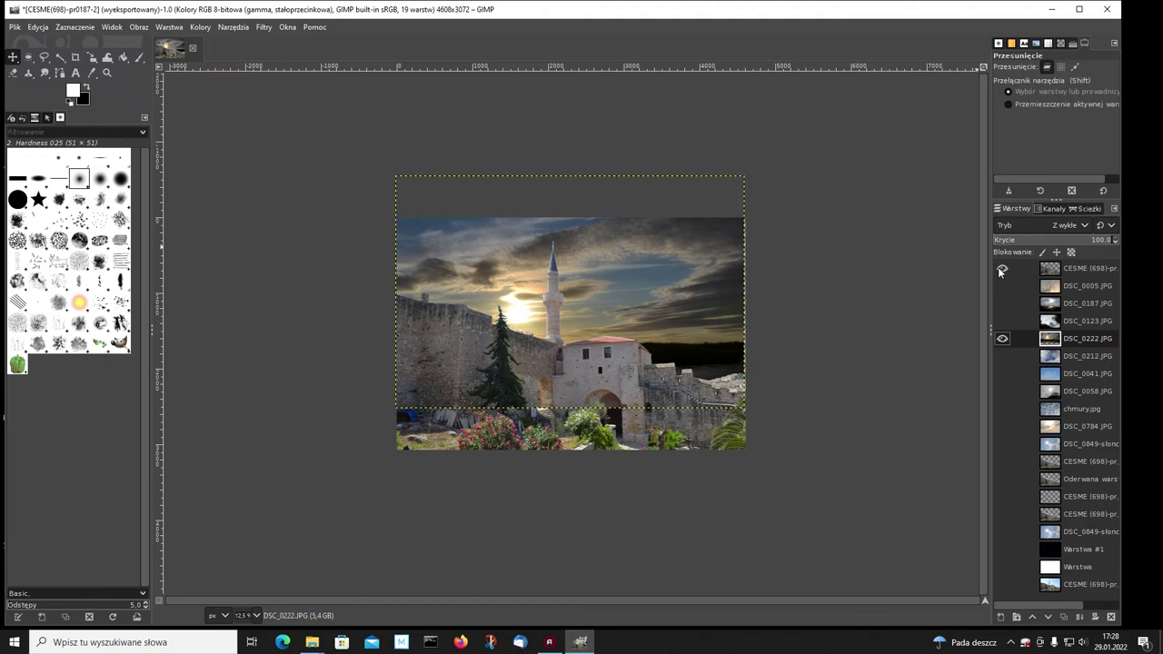
# Preview the castle over the blue DSC_0041 sky layer
pyautogui.click(1001, 269)
pyautogui.click(1052, 270)
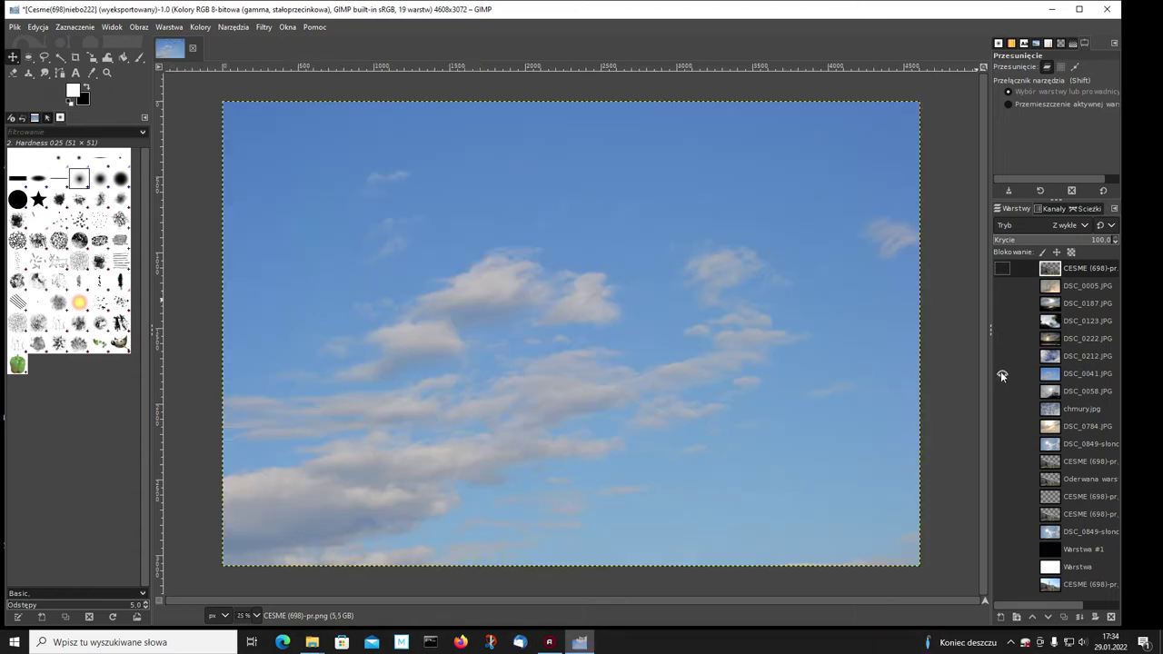
pyautogui.click(1002, 268)
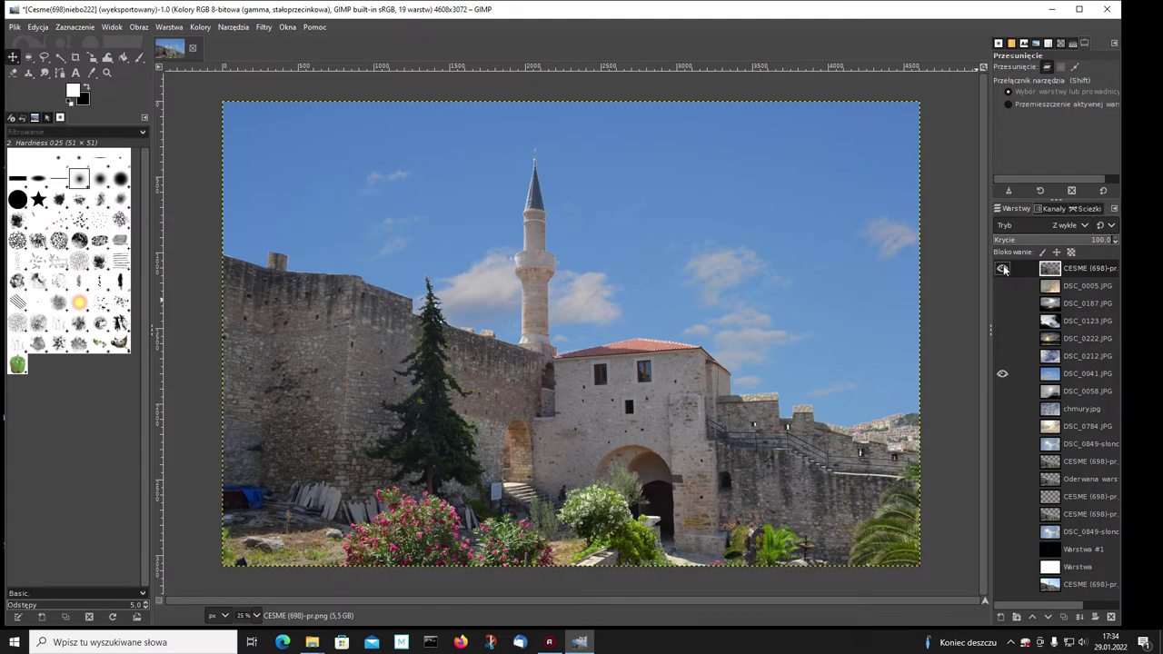
pyautogui.click(1002, 268)
# Swap to the cloudy DSC_0058 sky with tree and preview the castle over it
pyautogui.click(1001, 372)
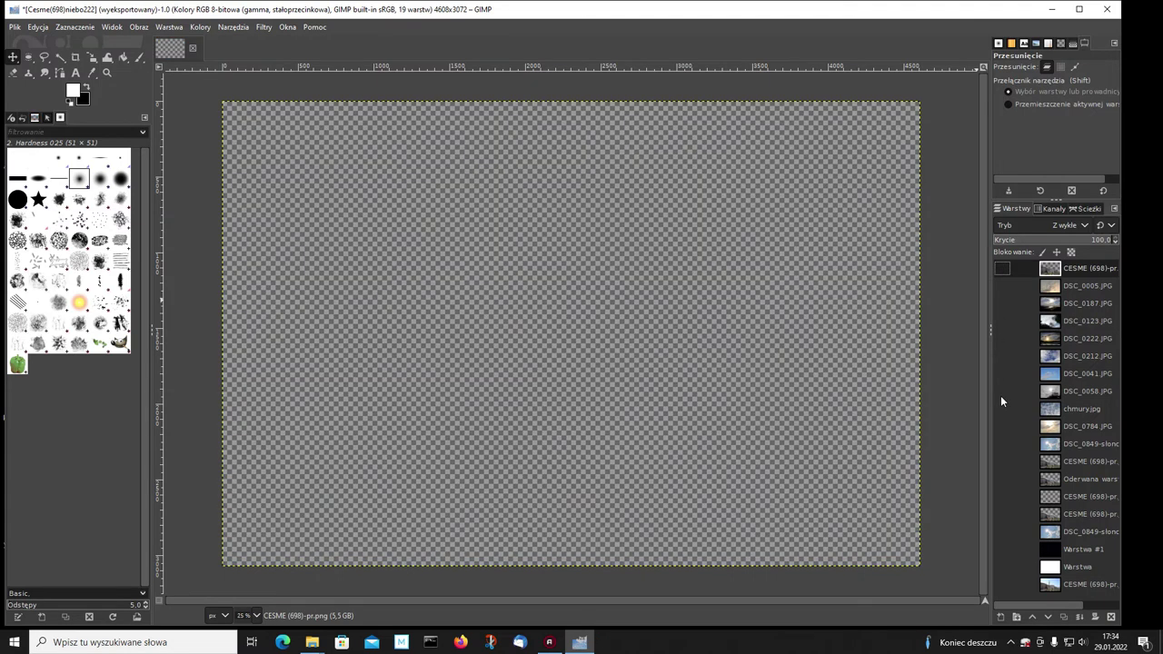
pyautogui.click(1002, 393)
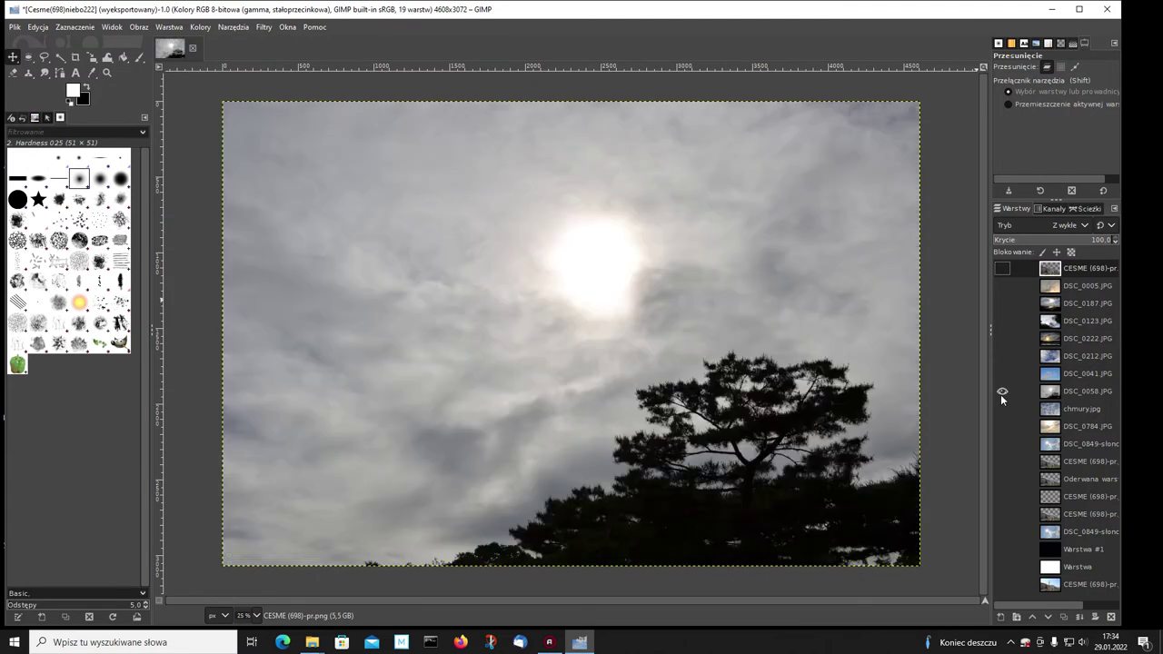
pyautogui.click(1003, 268)
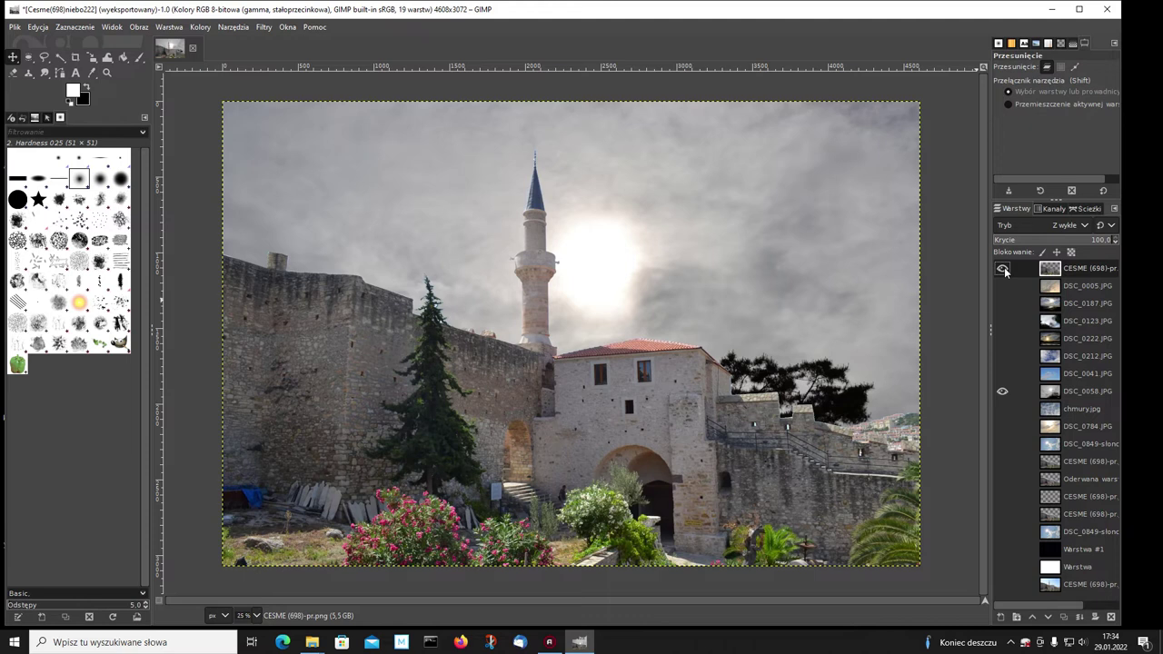
pyautogui.click(1002, 268)
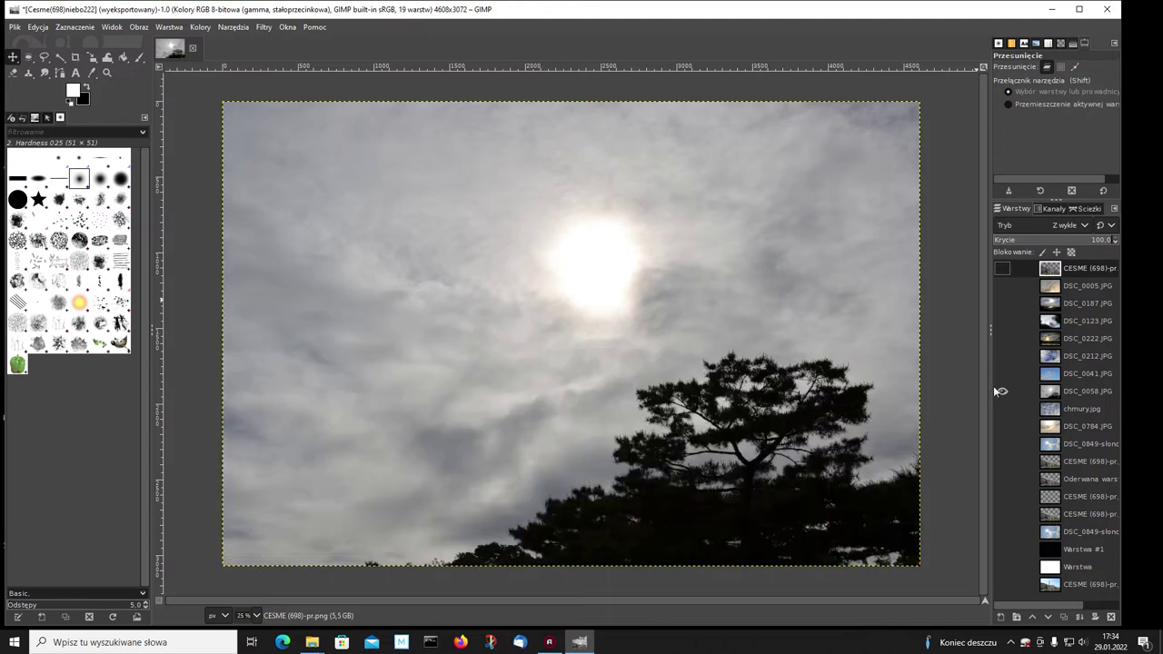
# Swap to the chmury.jpg cloud sky and show the castle over it
pyautogui.click(1002, 391)
pyautogui.click(1002, 409)
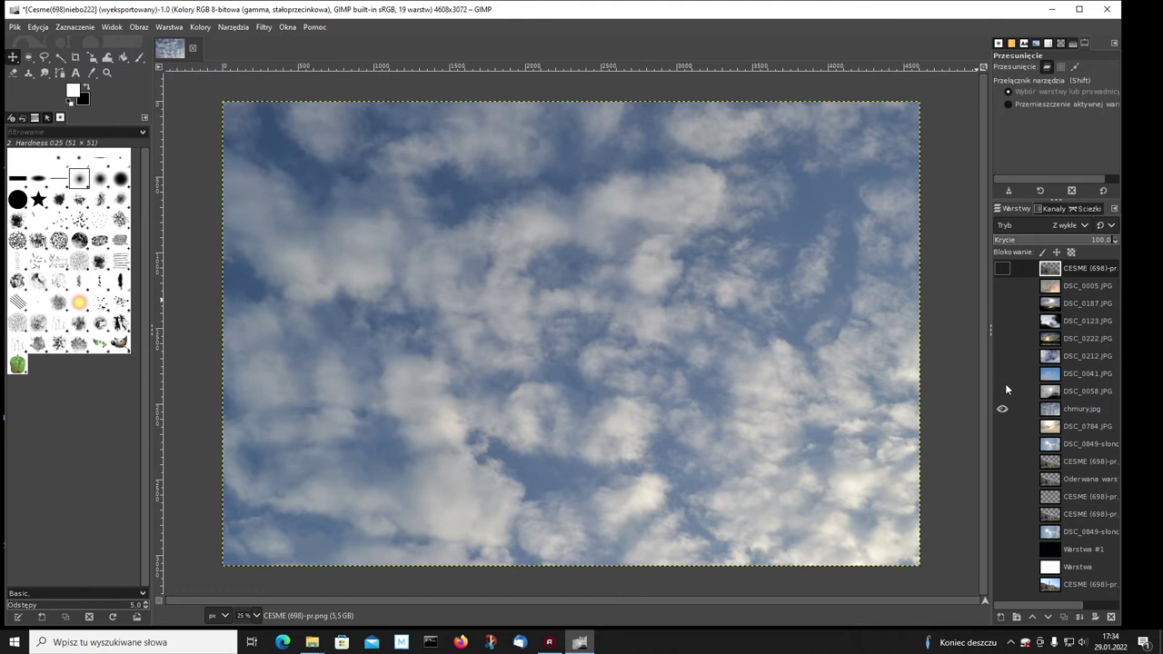
pyautogui.click(1002, 269)
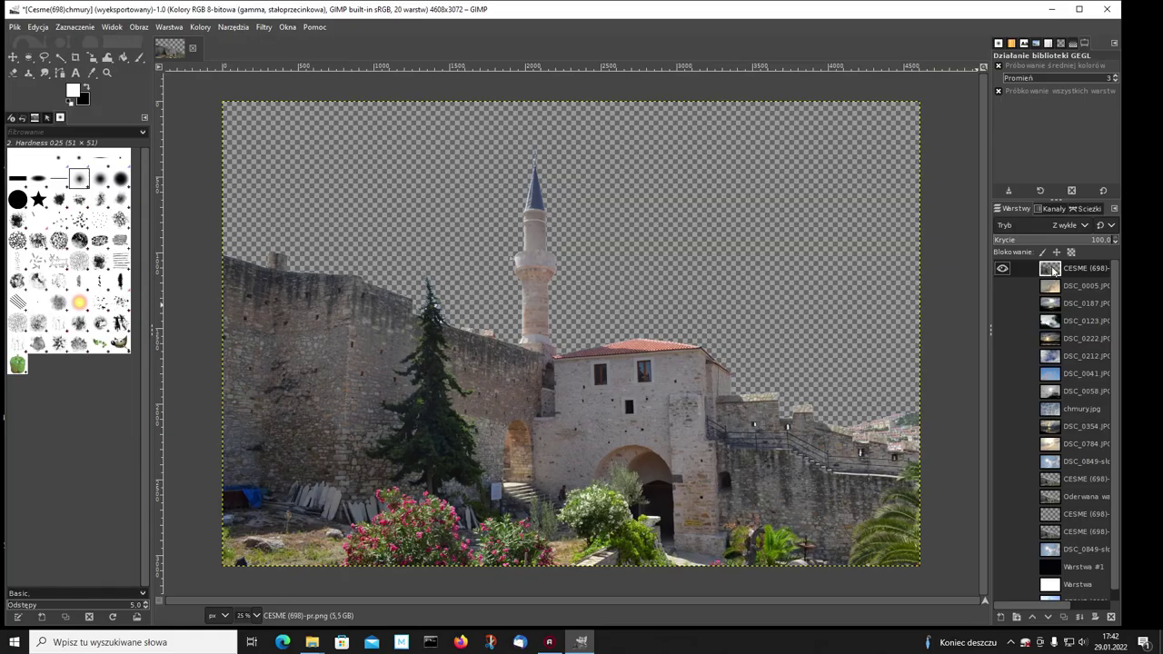
# Duplicate the castle layer and hide the original
pyautogui.click(1064, 618)
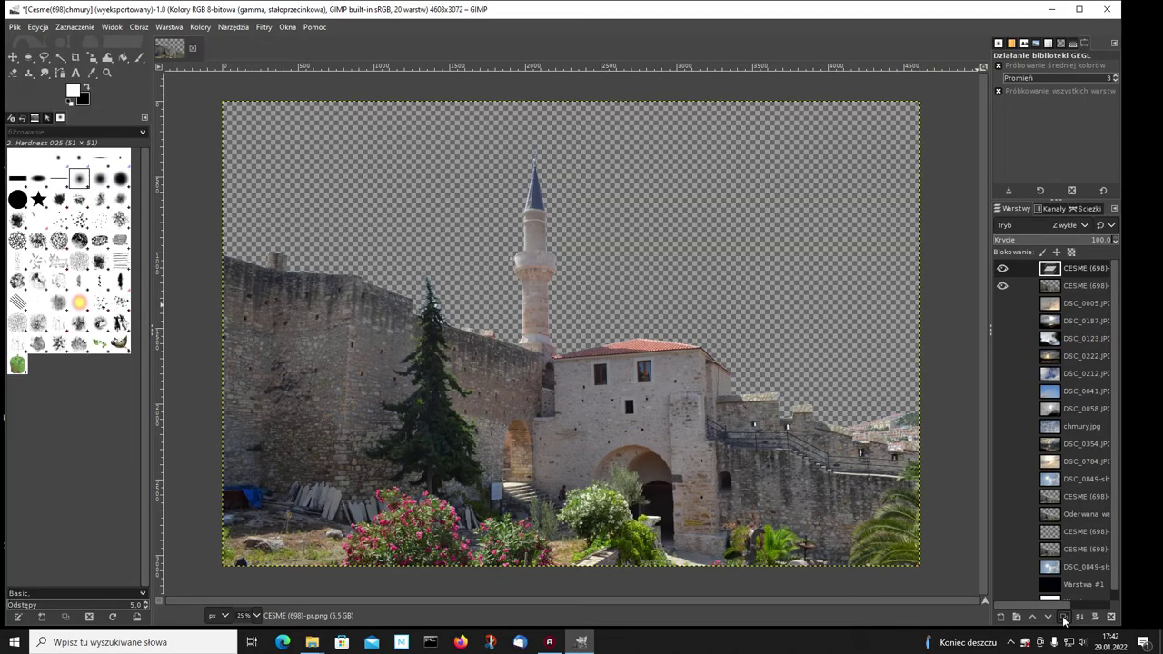
pyautogui.click(1002, 285)
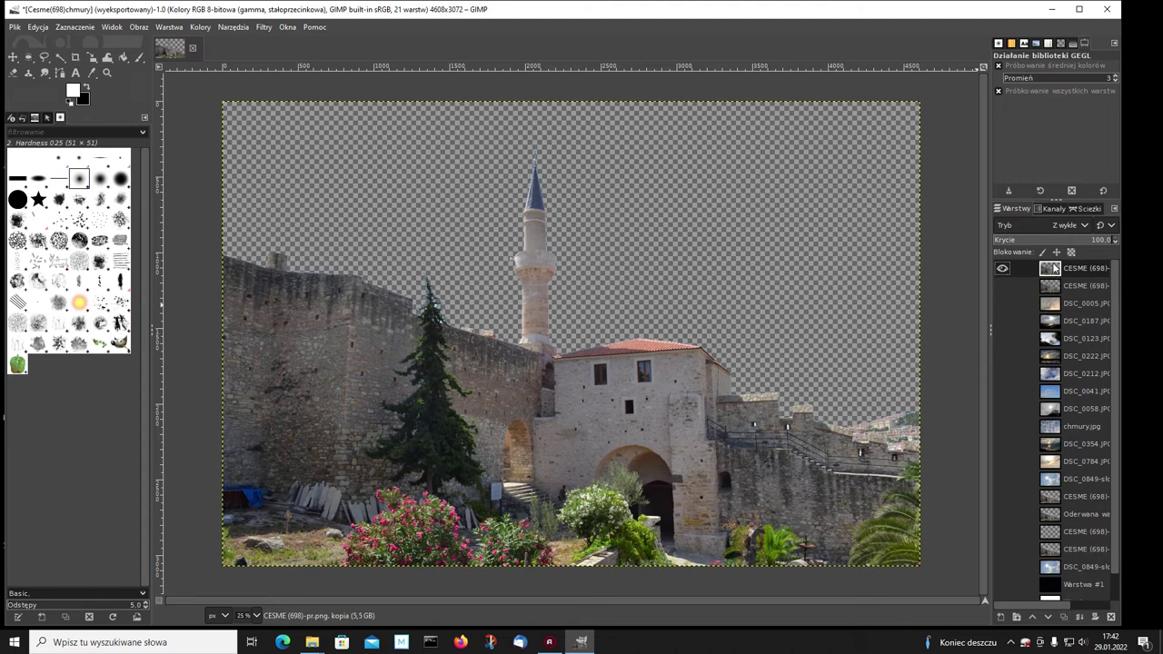
pyautogui.click(199, 28)
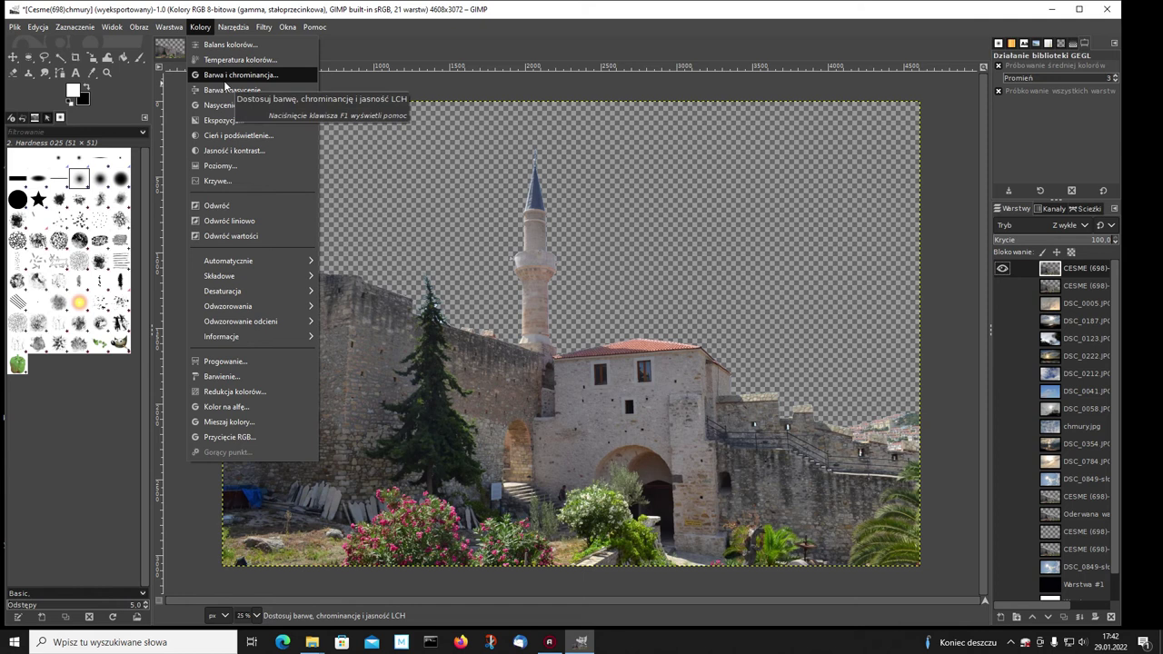
pyautogui.click(218, 136)
# Set Shadows-Highlights on the copy: shadows -84.76, highlights -53.66, white point -6.402, compress 50
pyautogui.moveTo(177, 208); pyautogui.dragTo(93, 209)
pyautogui.moveTo(176, 242); pyautogui.dragTo(127, 246)
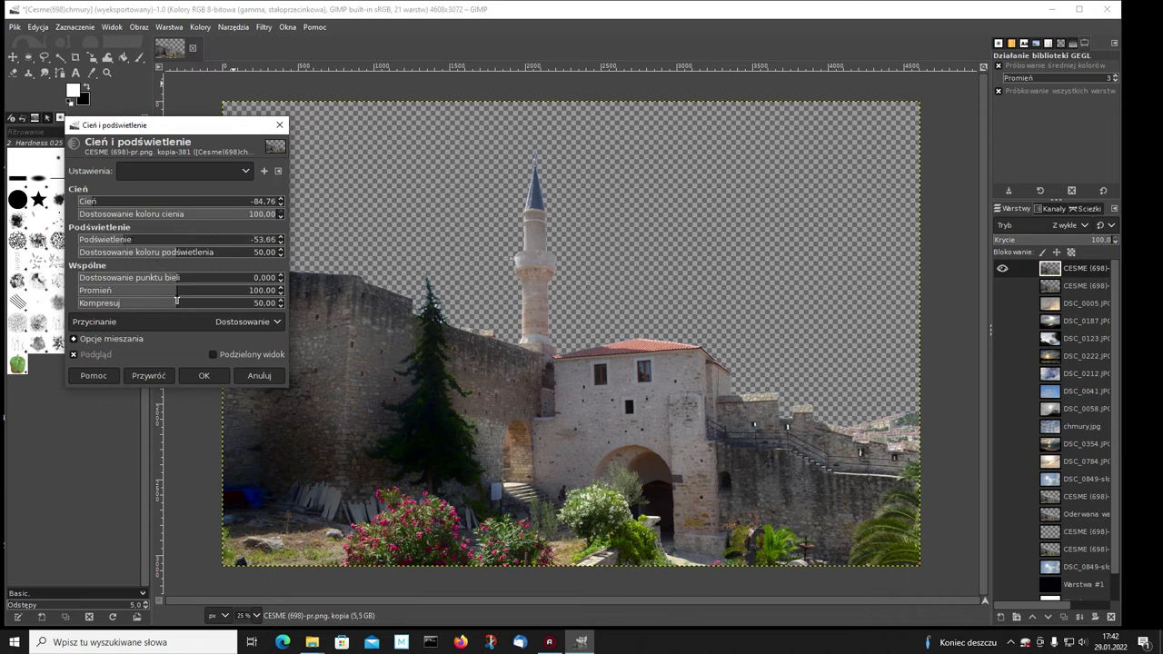
pyautogui.moveTo(173, 277); pyautogui.dragTo(113, 284)
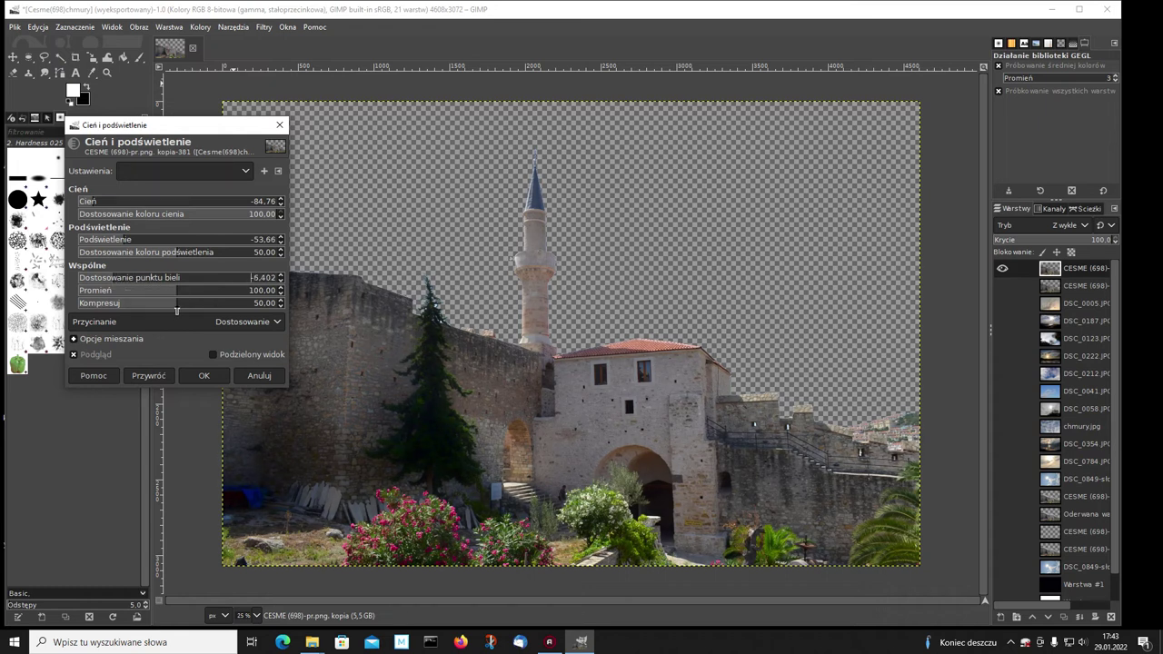
pyautogui.moveTo(172, 305)
pyautogui.mouseDown()
pyautogui.moveTo(120, 305)
pyautogui.moveTo(191, 305)
pyautogui.moveTo(118, 305)
pyautogui.moveTo(176, 305)
pyautogui.mouseUp()
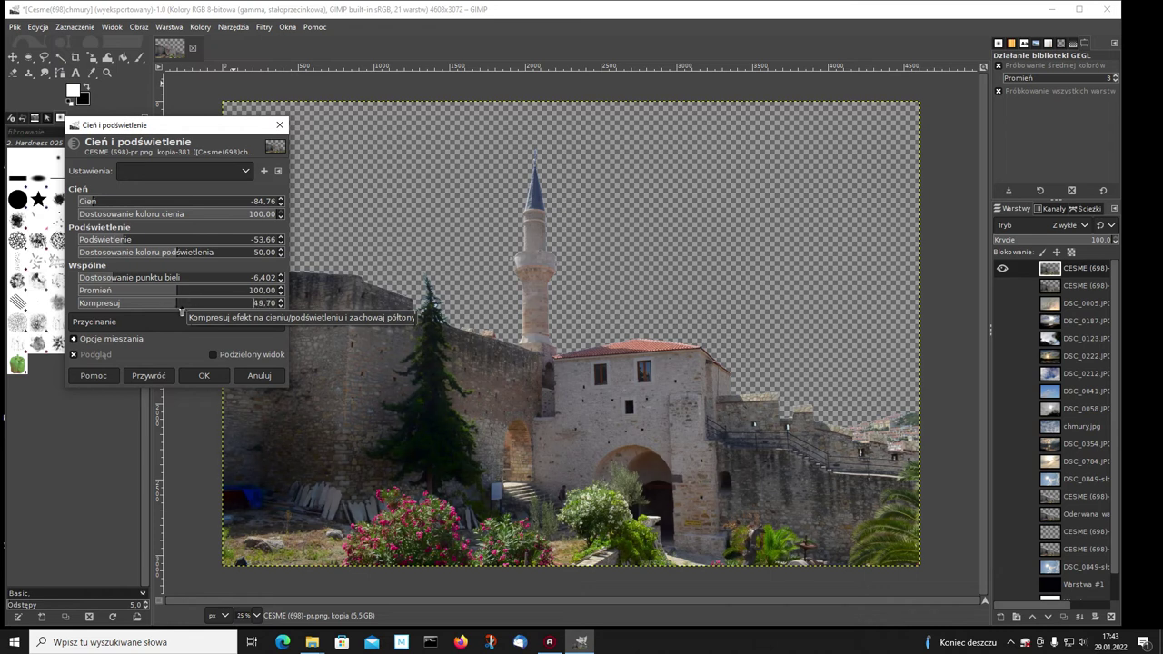
pyautogui.moveTo(181, 312); pyautogui.dragTo(176, 312)
# Apply the shadow correction, compare against the original castle, and show the DSC_0187 cloudy sky
pyautogui.click(205, 377)
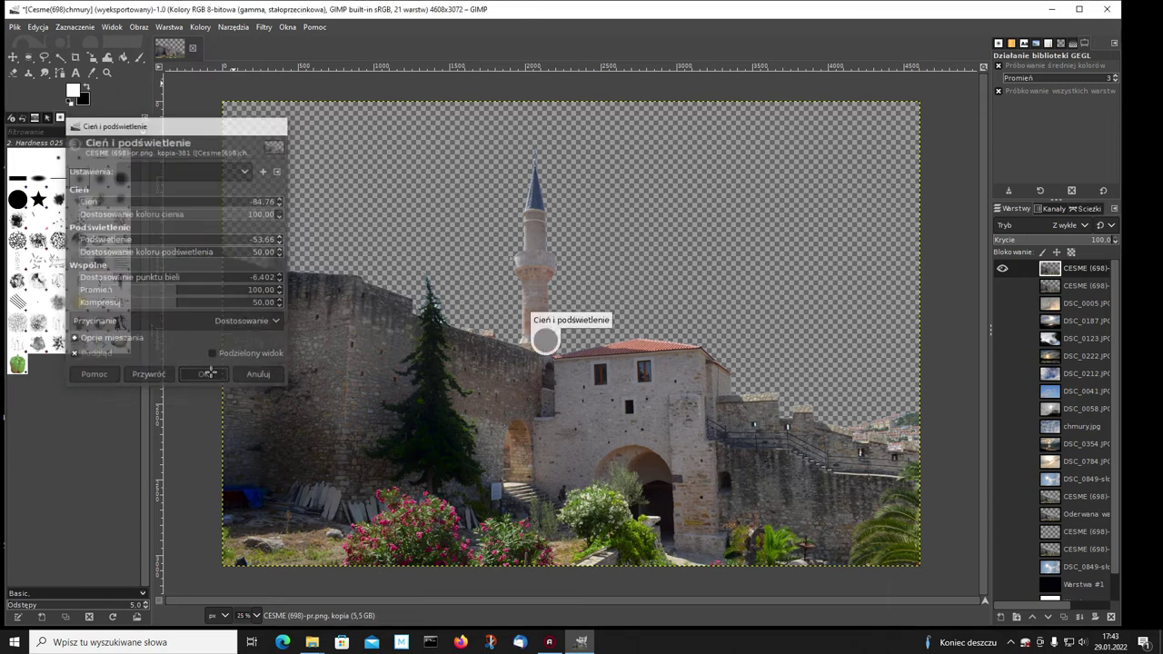
pyautogui.click(1003, 269)
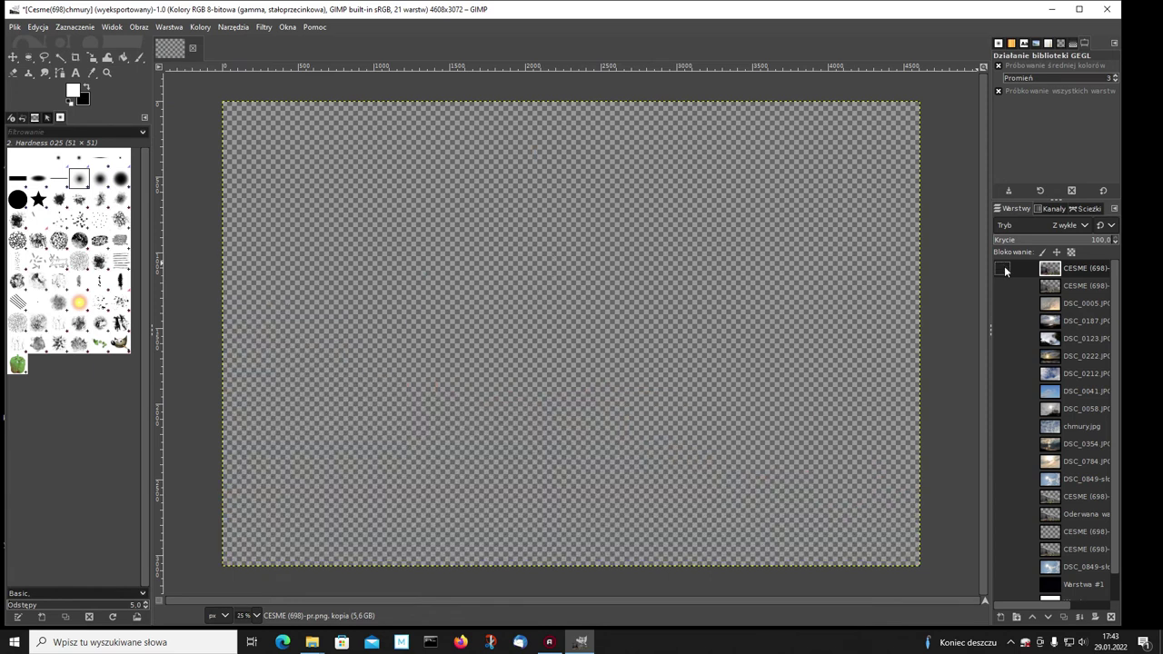
pyautogui.click(1003, 287)
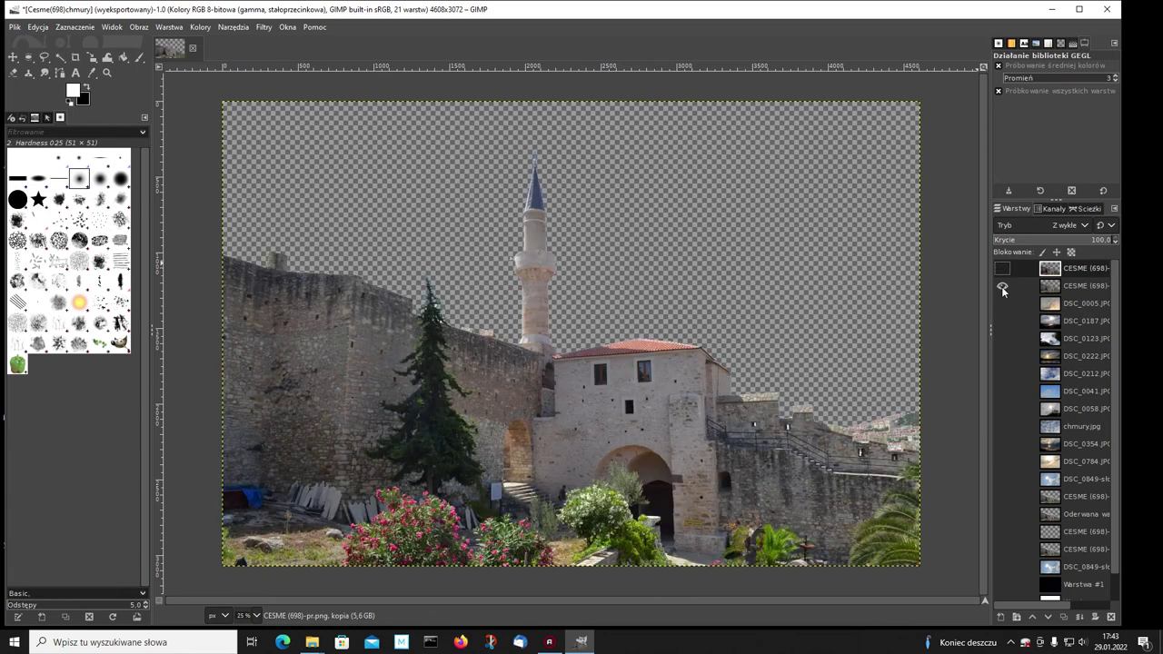
pyautogui.click(1003, 288)
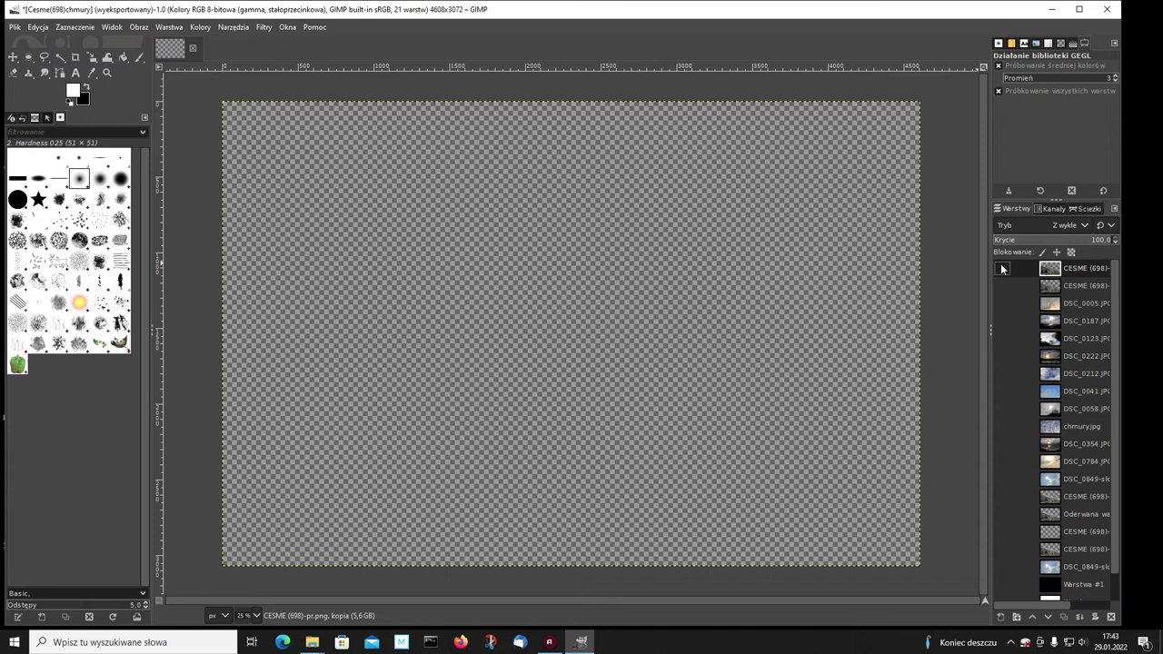
pyautogui.click(1002, 268)
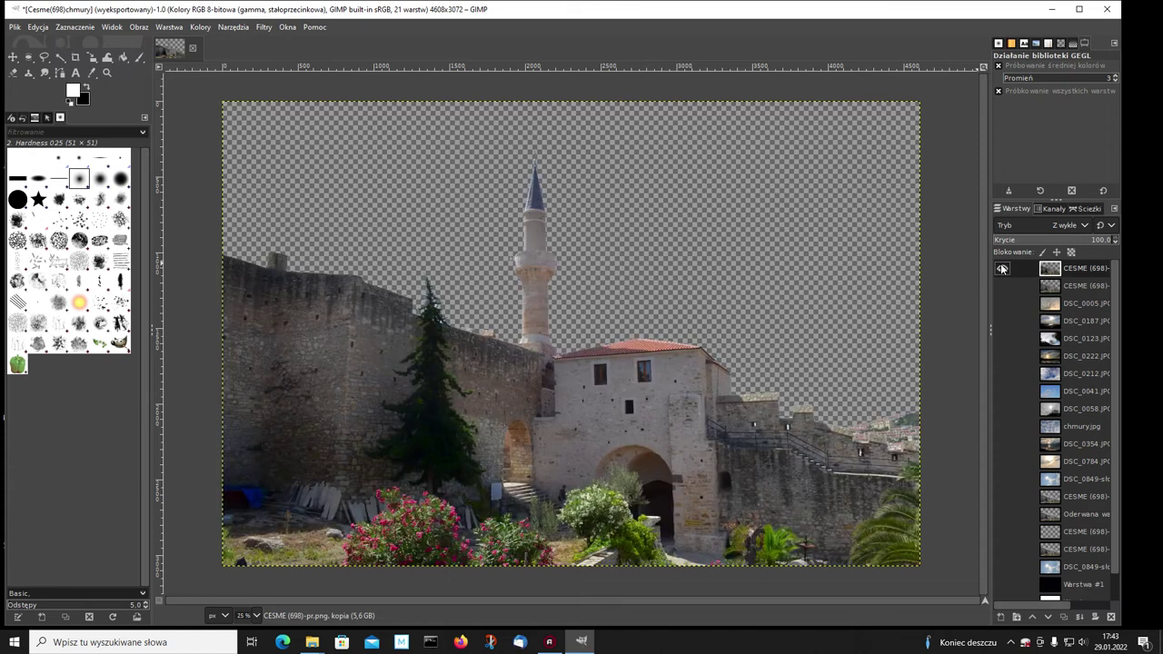
pyautogui.click(1002, 322)
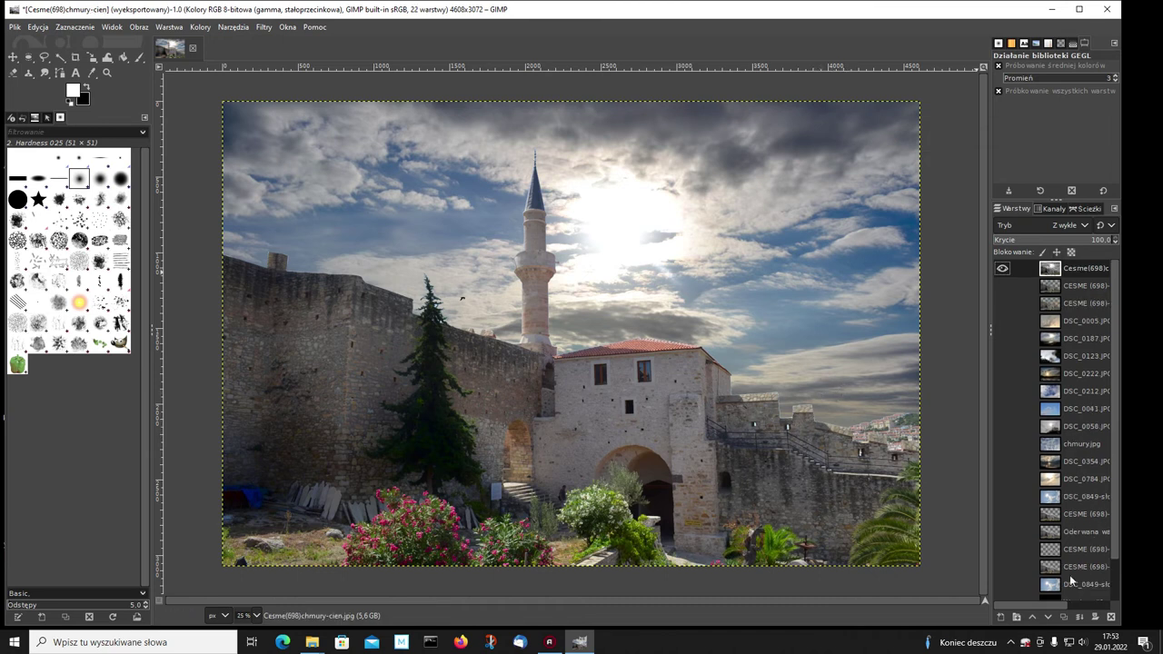
# Duplicate the finished composite layer and hide the original
pyautogui.click(1064, 617)
pyautogui.click(1002, 286)
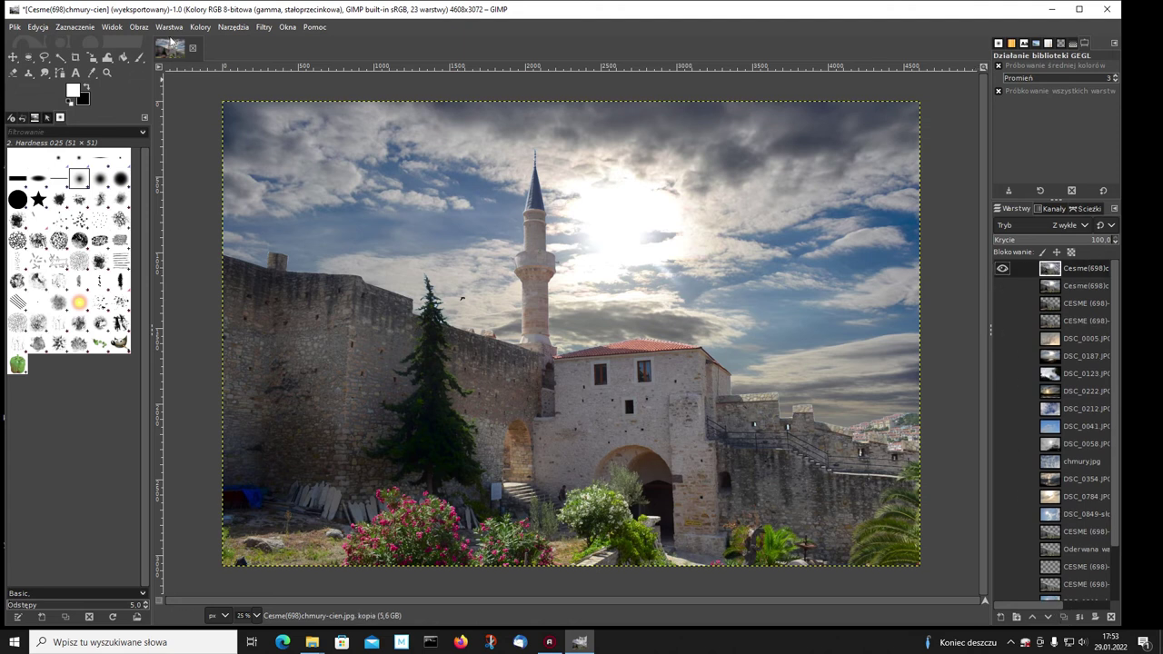
pyautogui.click(198, 27)
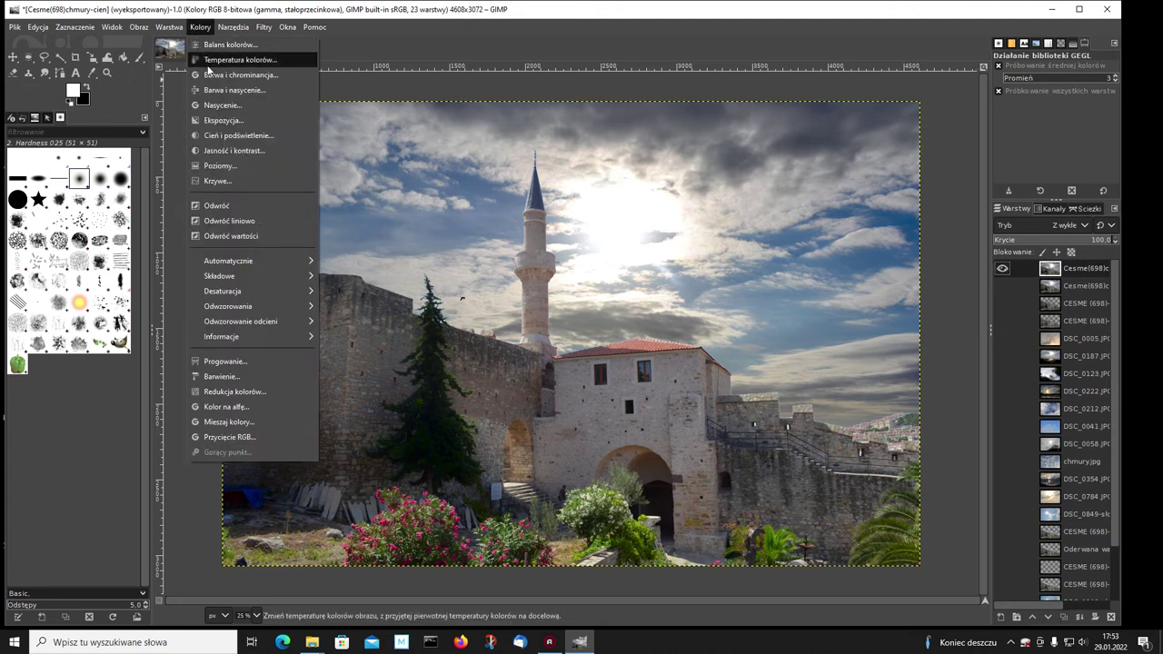
pyautogui.click(208, 91)
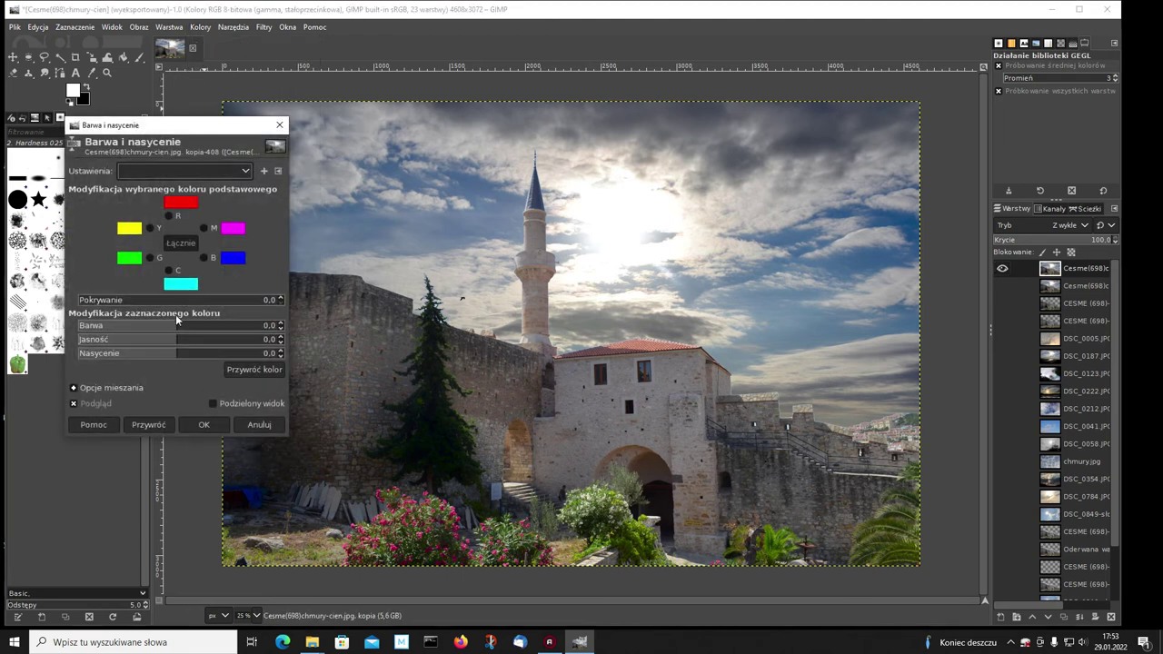
# Shift the copy's hue to -72.4 in Hue-Saturation, turning the sky green
pyautogui.moveTo(175, 327); pyautogui.dragTo(194, 326)
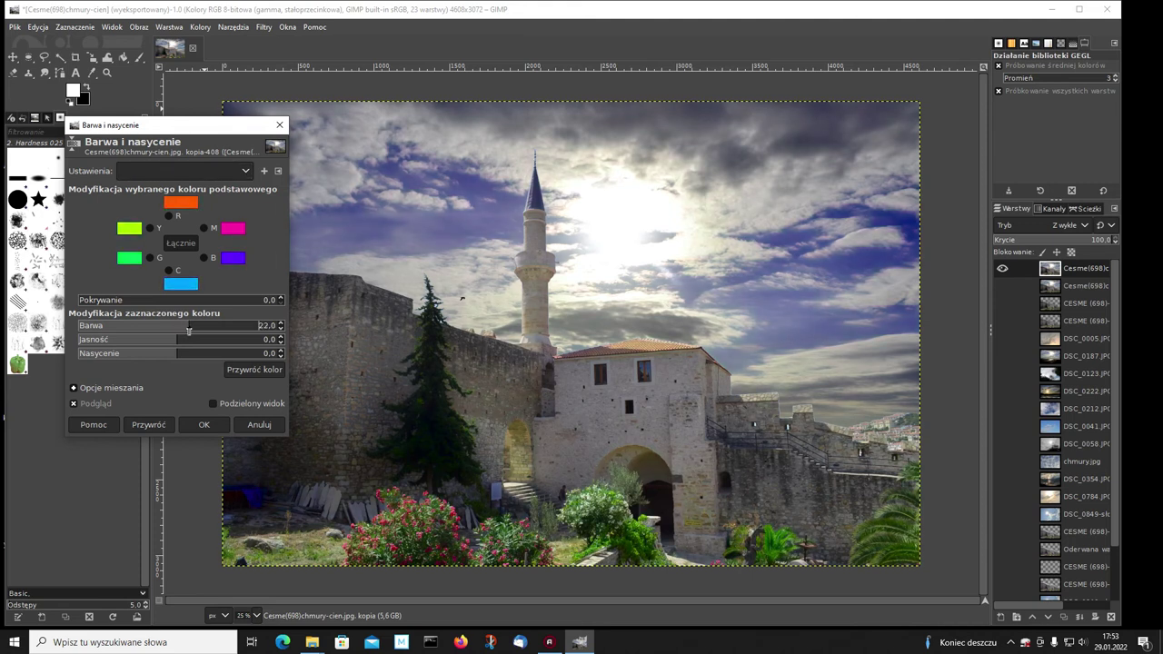
pyautogui.scroll(2, 193, 332)
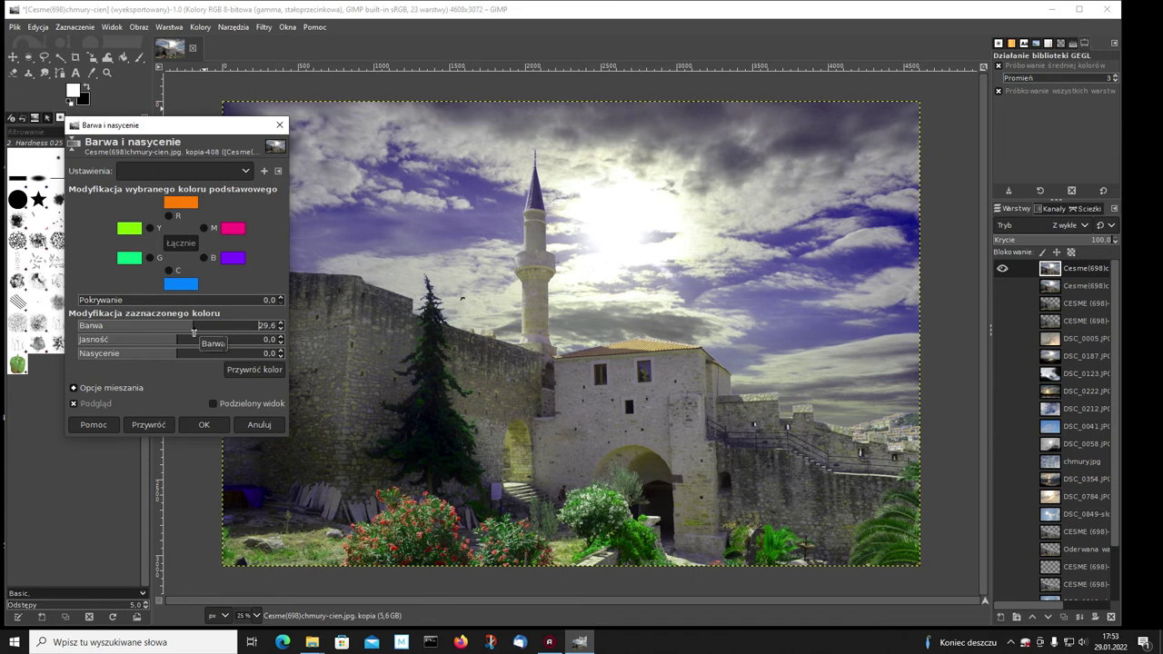
pyautogui.moveTo(193, 333); pyautogui.dragTo(196, 333)
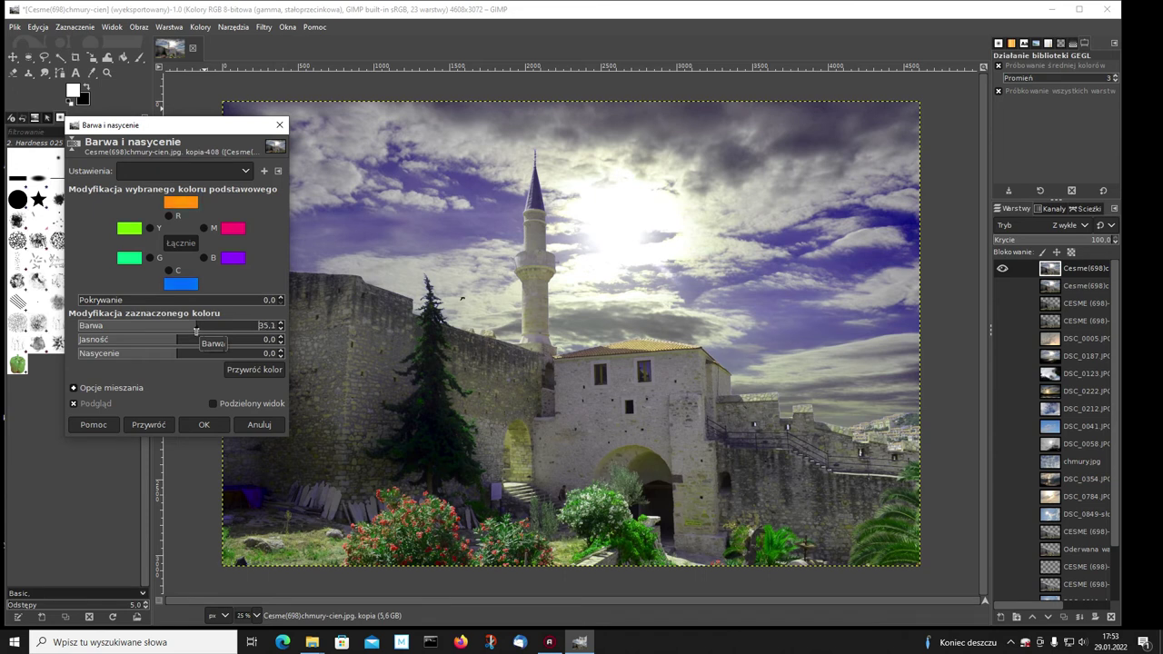
pyautogui.moveTo(197, 332); pyautogui.dragTo(216, 332)
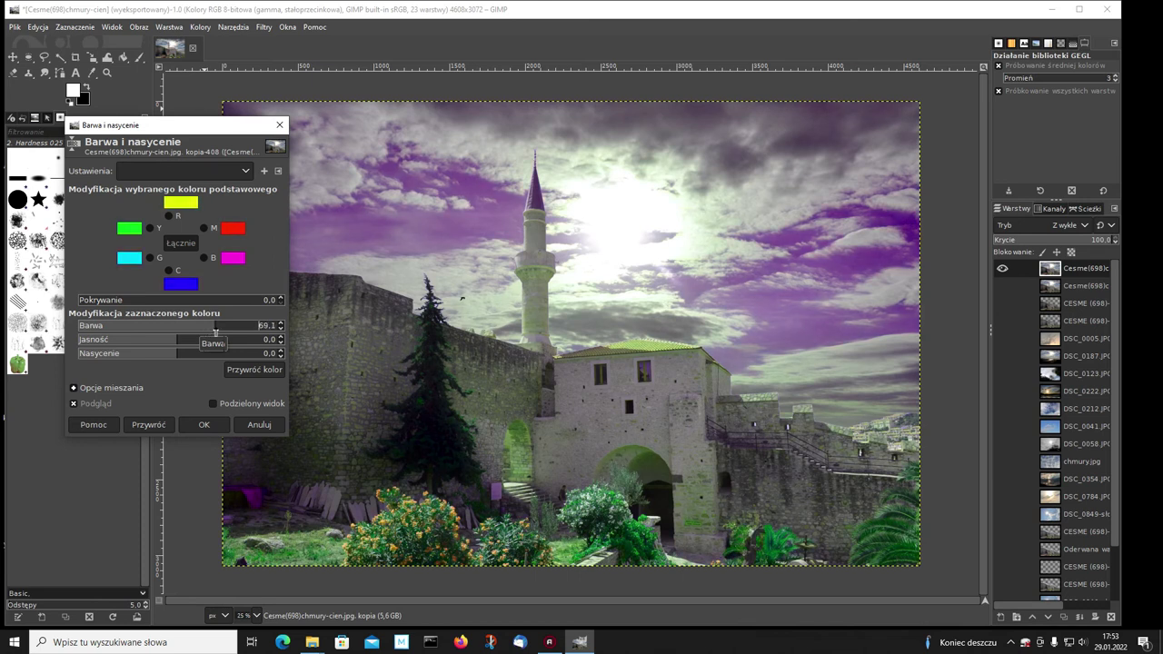
pyautogui.moveTo(216, 333)
pyautogui.mouseDown()
pyautogui.moveTo(236, 335)
pyautogui.moveTo(136, 339)
pyautogui.mouseUp()
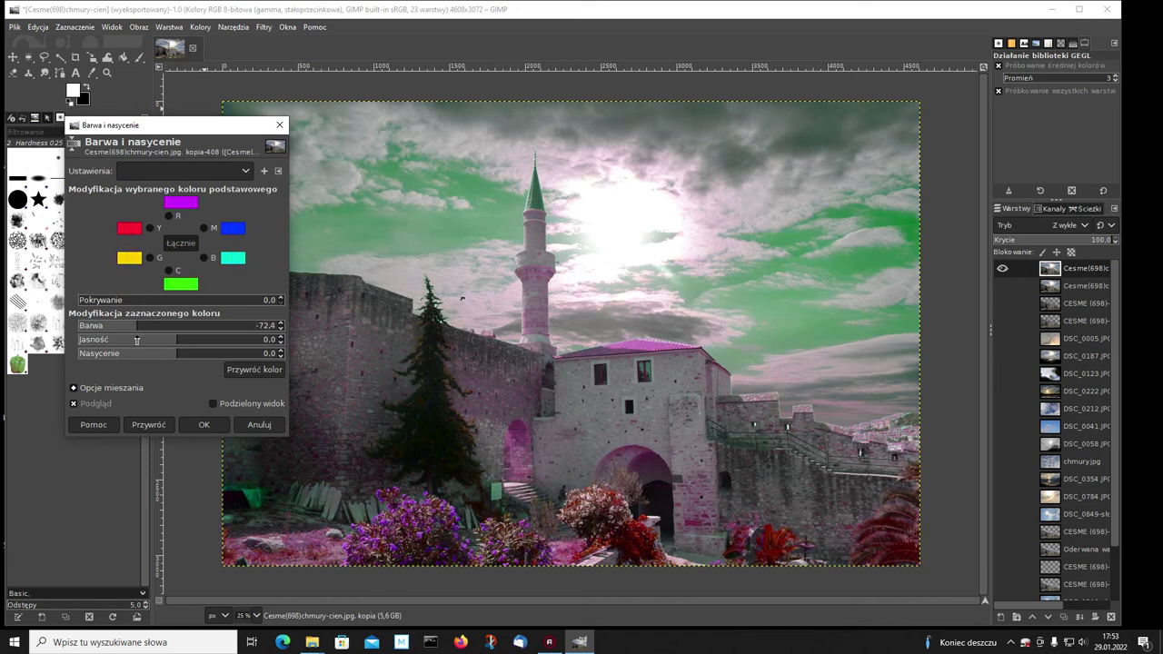
# Nudge the hue to about -59.3, keeping a teal-green sky and magenta-tinted stone
pyautogui.moveTo(136, 340)
pyautogui.mouseDown()
pyautogui.moveTo(109, 338)
pyautogui.moveTo(144, 345)
pyautogui.mouseUp()
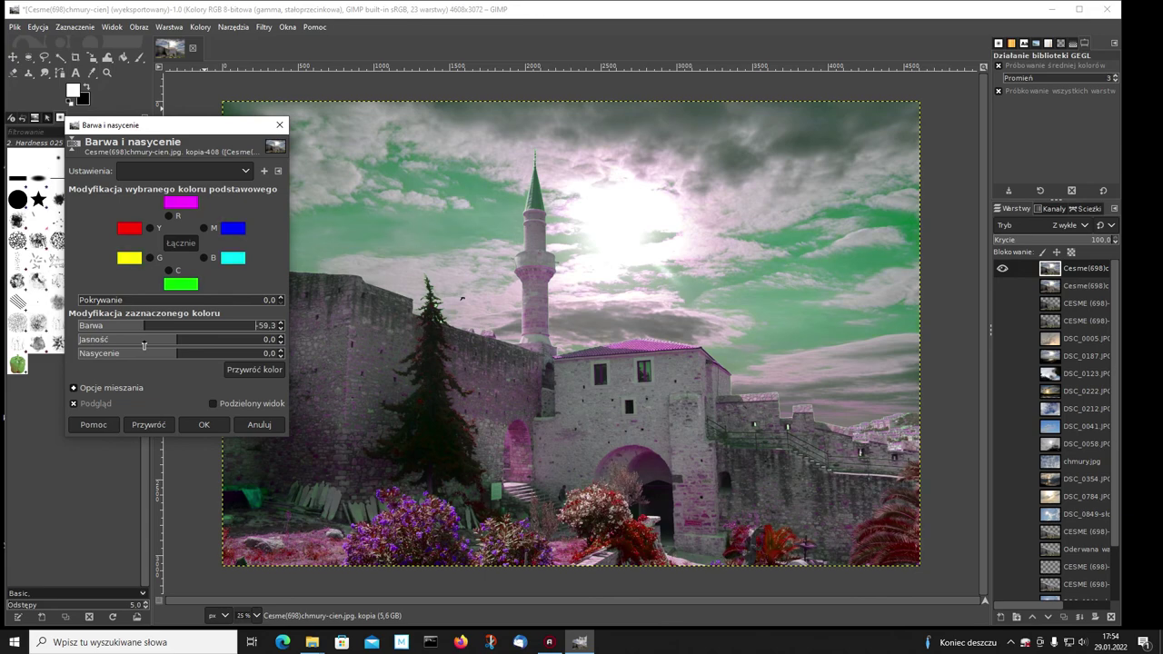